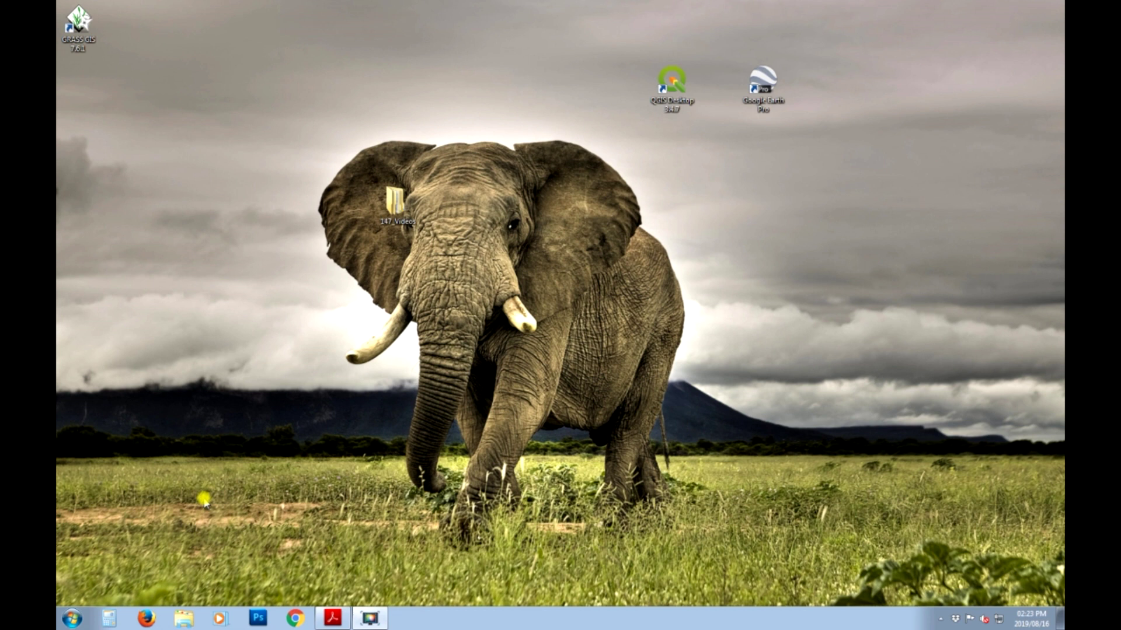
Launch QGIS Desktop 3.4.7 with GRASS 7.6.1 and slightly widen the Layers panel.
click(72, 618)
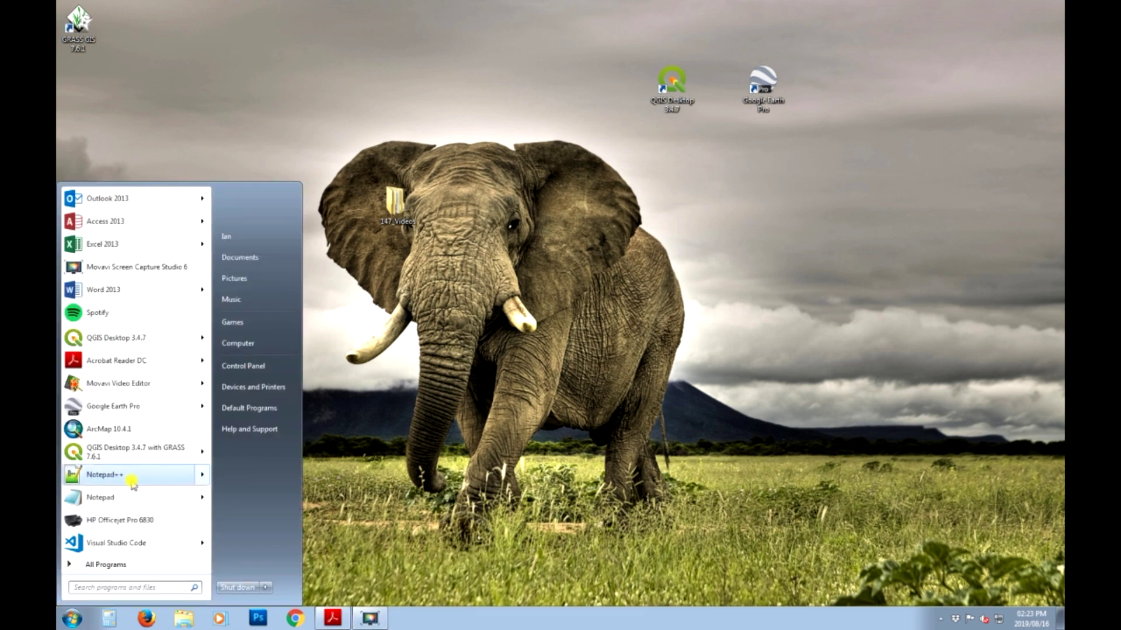
click(115, 454)
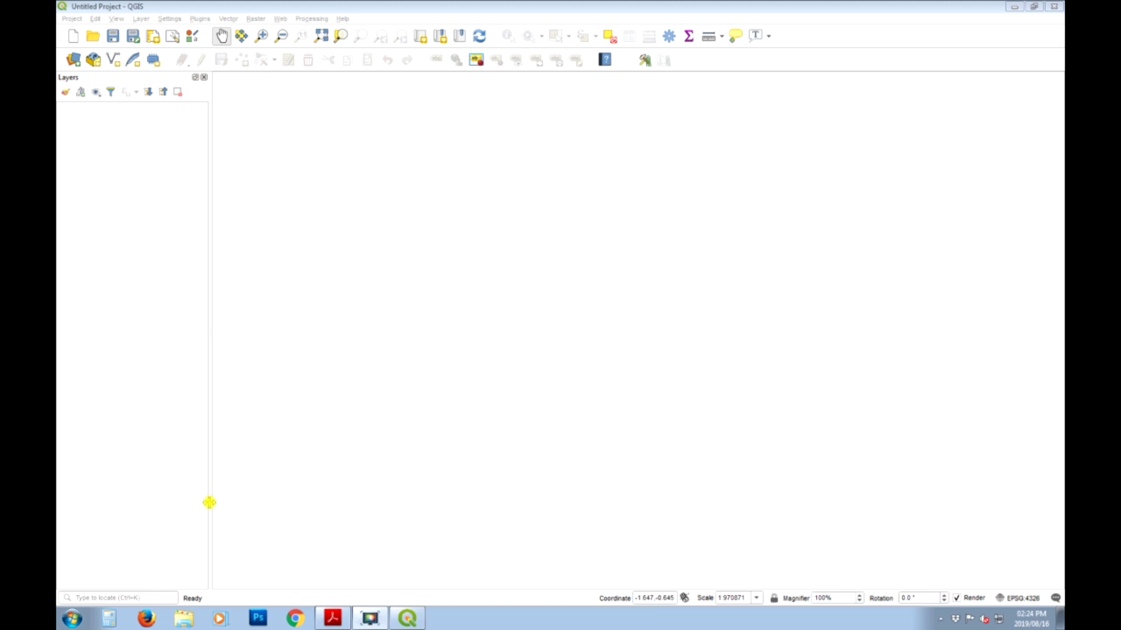
drag(209, 502, 222, 500)
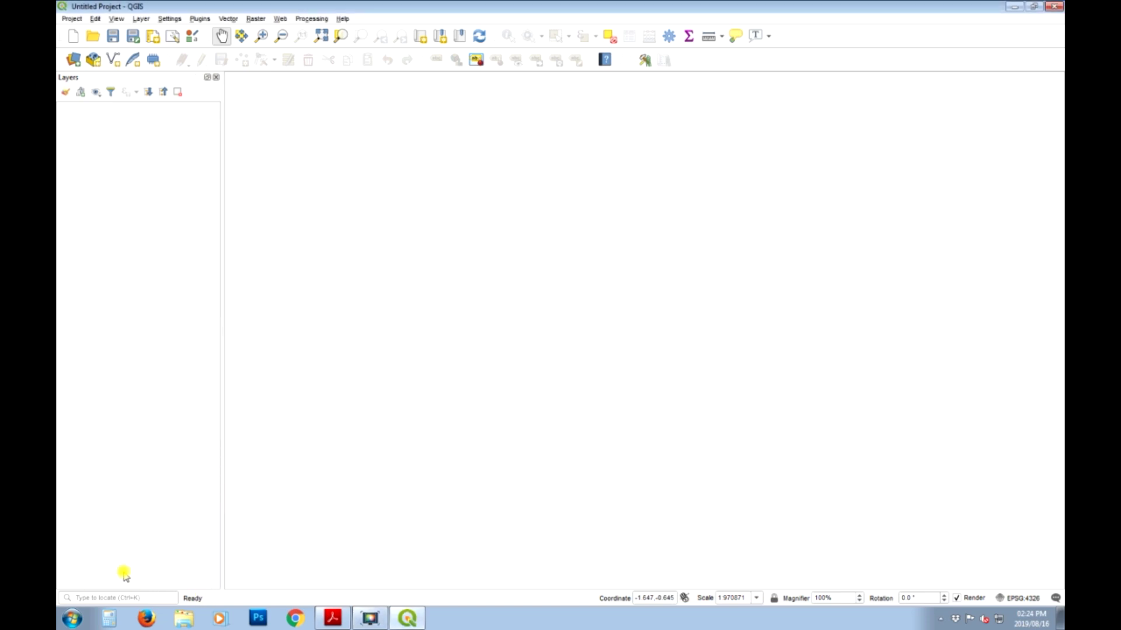
Enable the Browser panel and bring it to the front in place of the layer list.
right_click(833, 38)
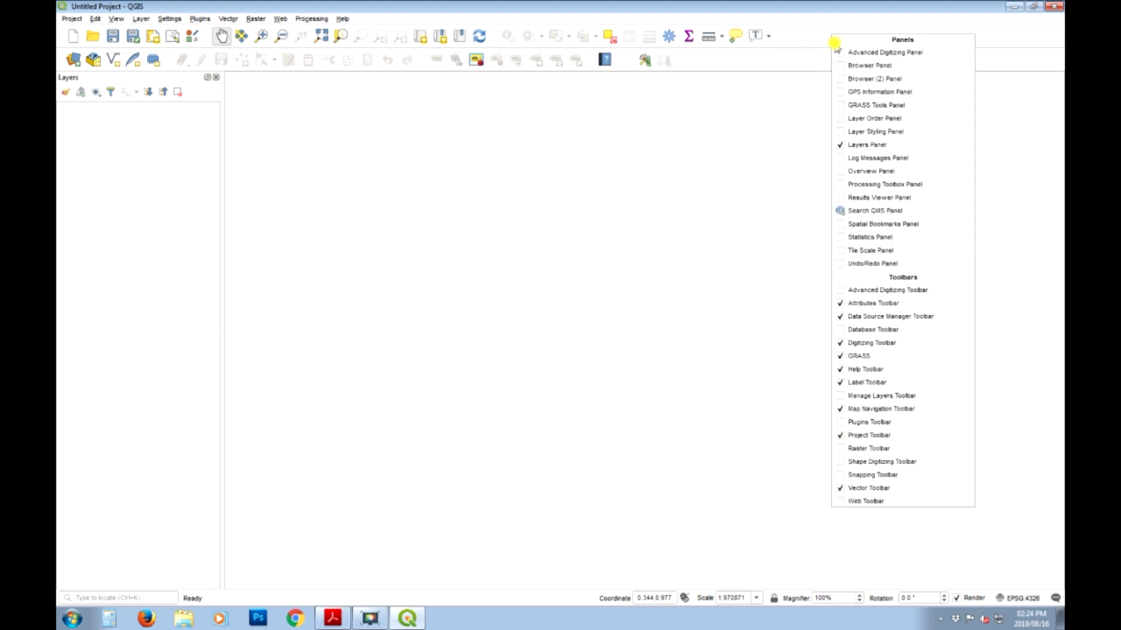
click(839, 64)
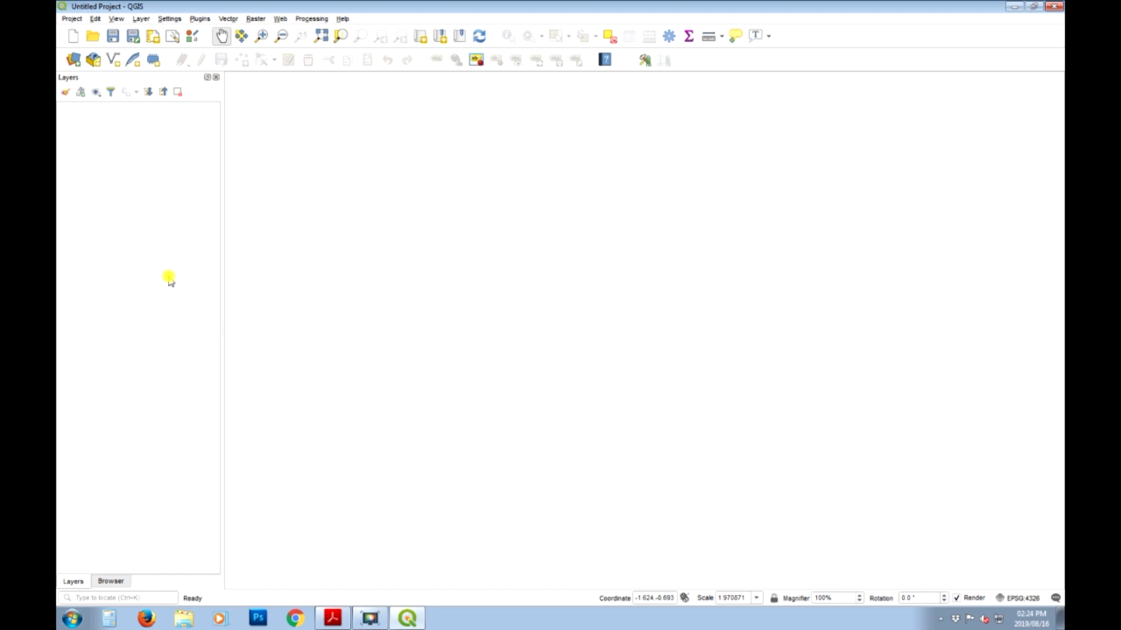
click(111, 582)
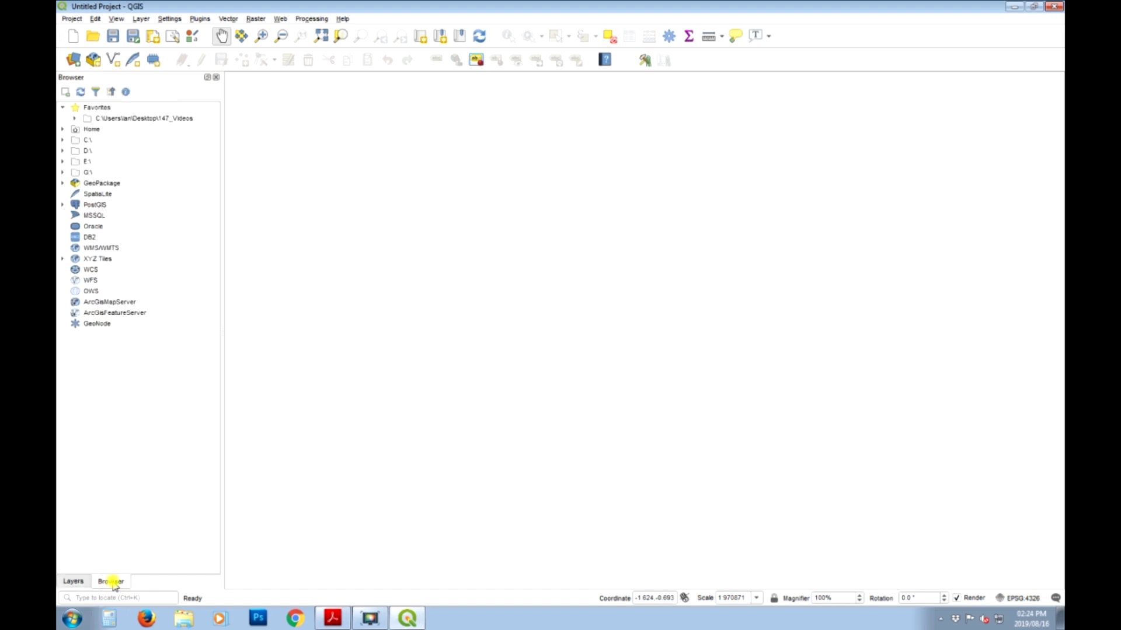
Expand the Home directory down to the Desktop/147_Videos/Data/GIS/vector folder to list its shapefiles.
click(63, 129)
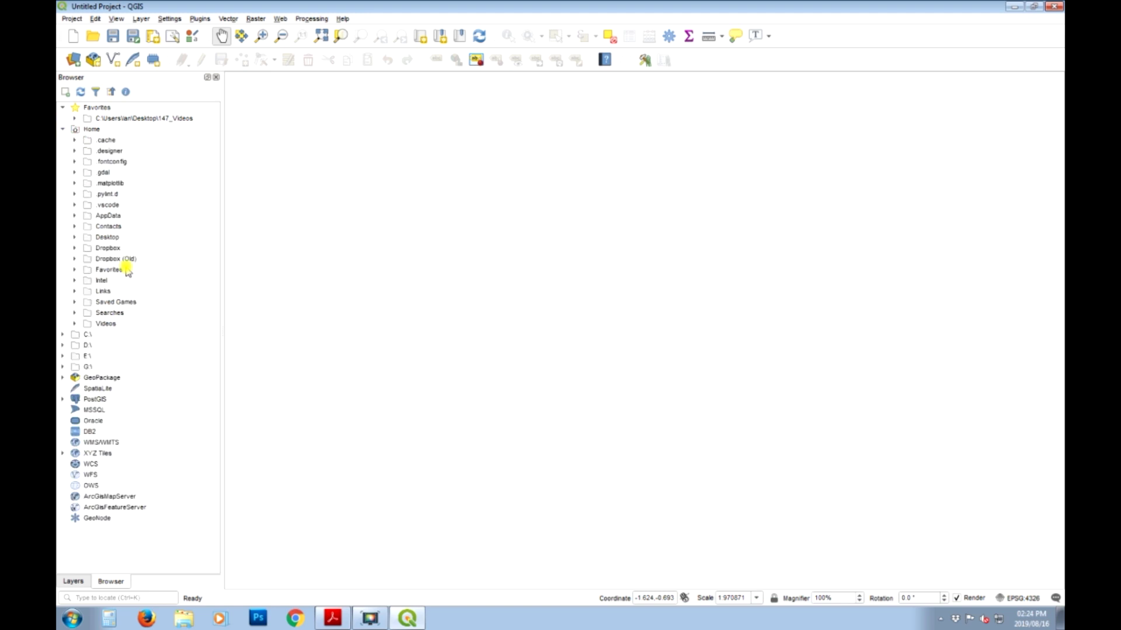
click(83, 237)
click(74, 237)
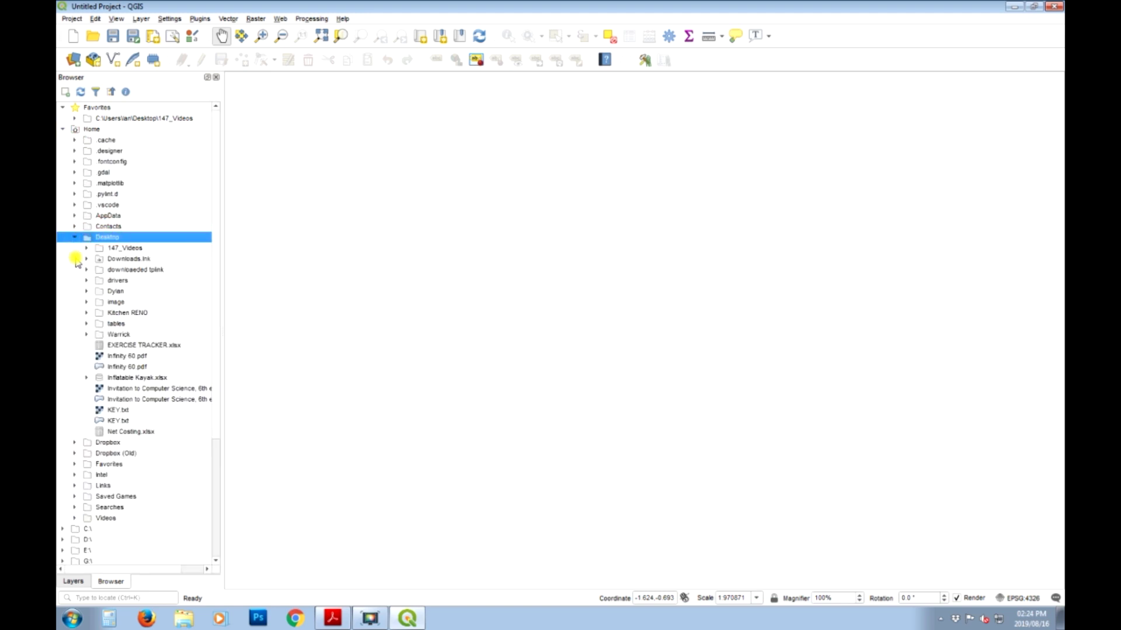
click(85, 249)
click(85, 249)
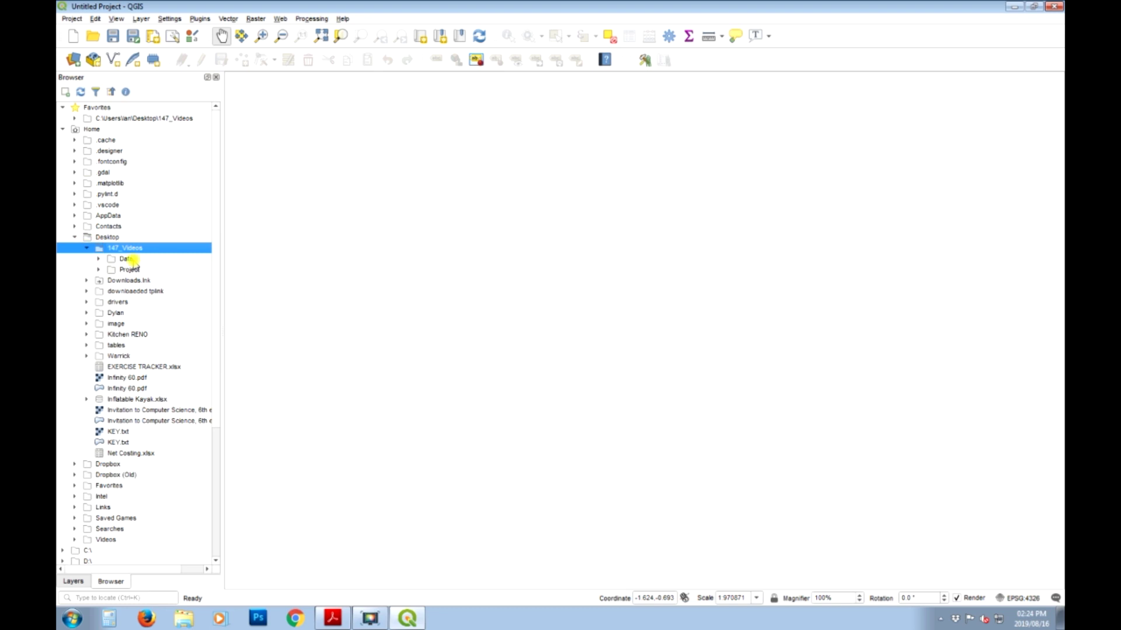
click(103, 260)
click(98, 259)
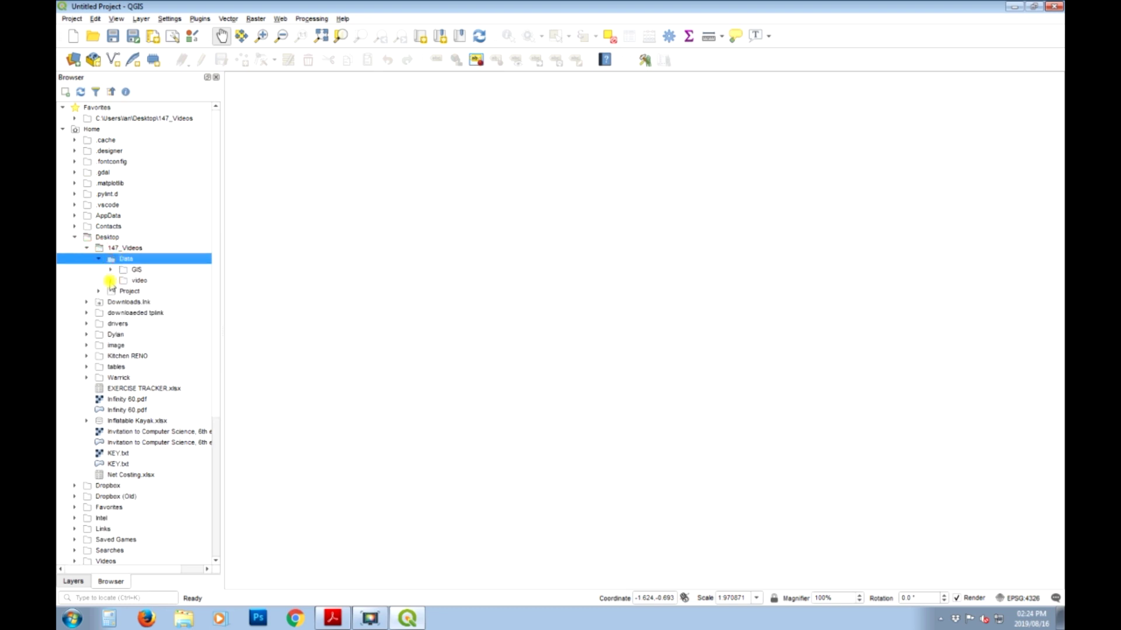
click(112, 270)
click(111, 270)
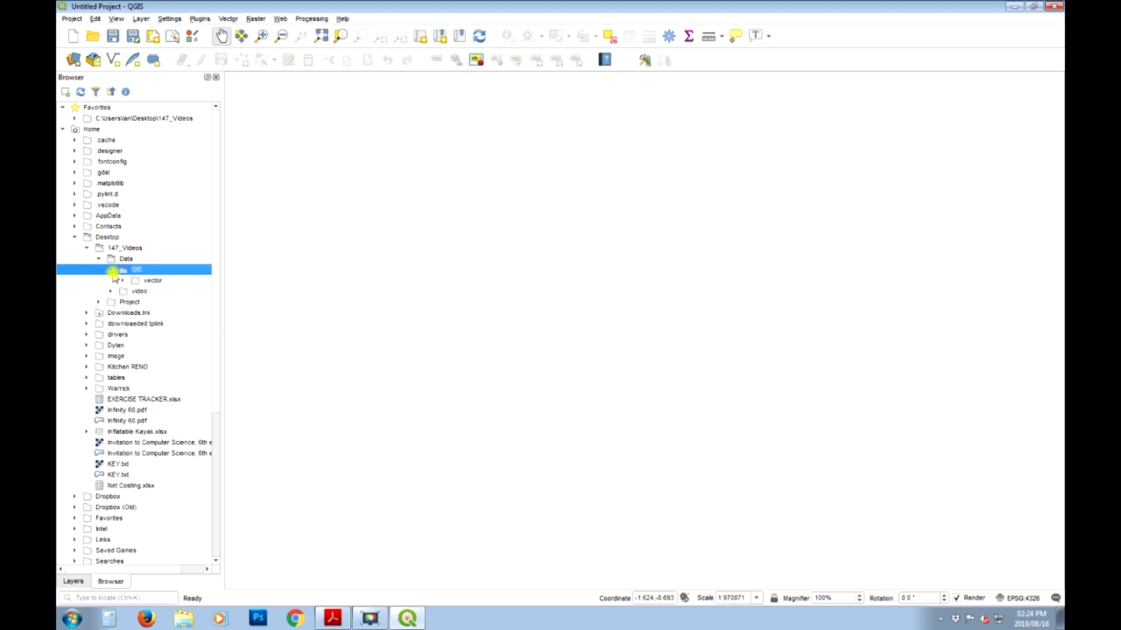
click(122, 280)
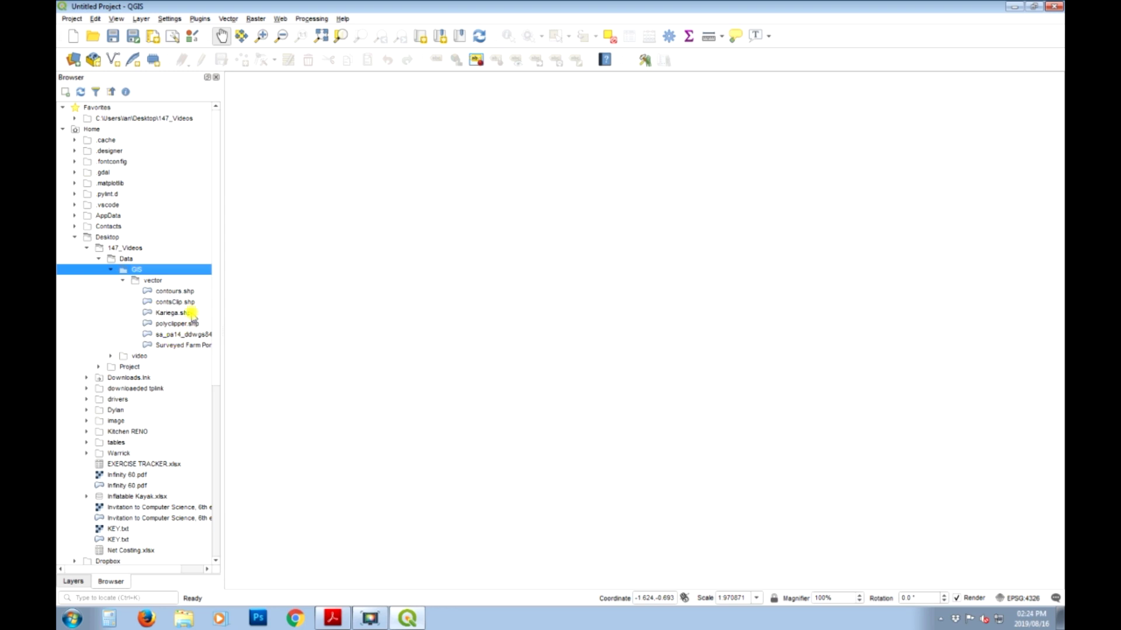
Add the contours, Kariega and Surveyed Farm Portion shapefiles together to the map canvas.
key(Down)
key(Down)
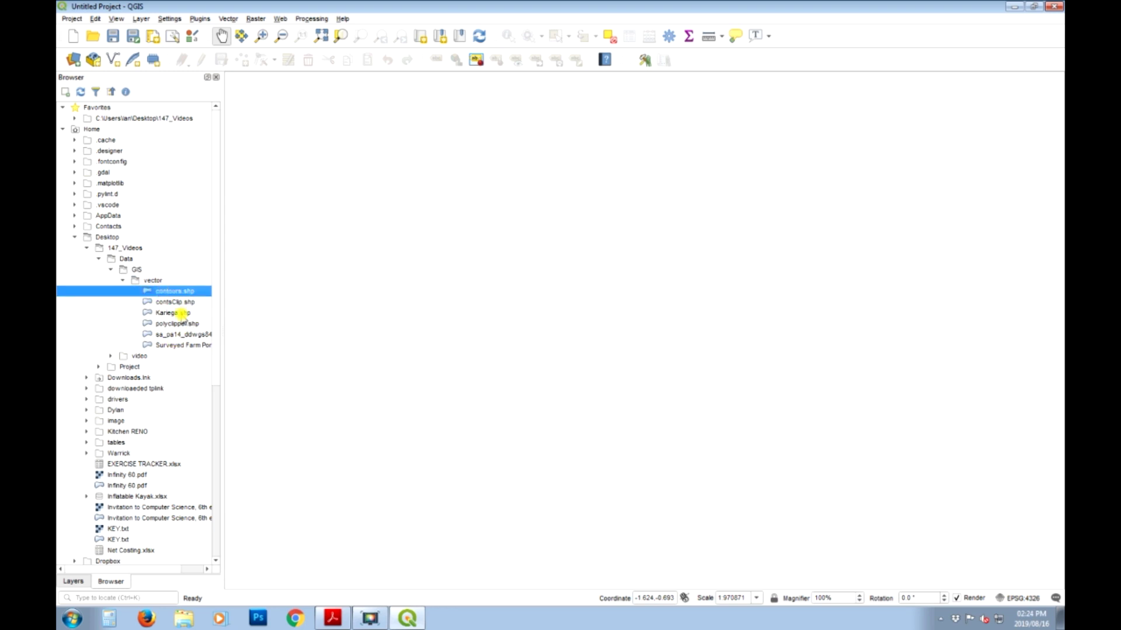
ctrl+click(178, 313)
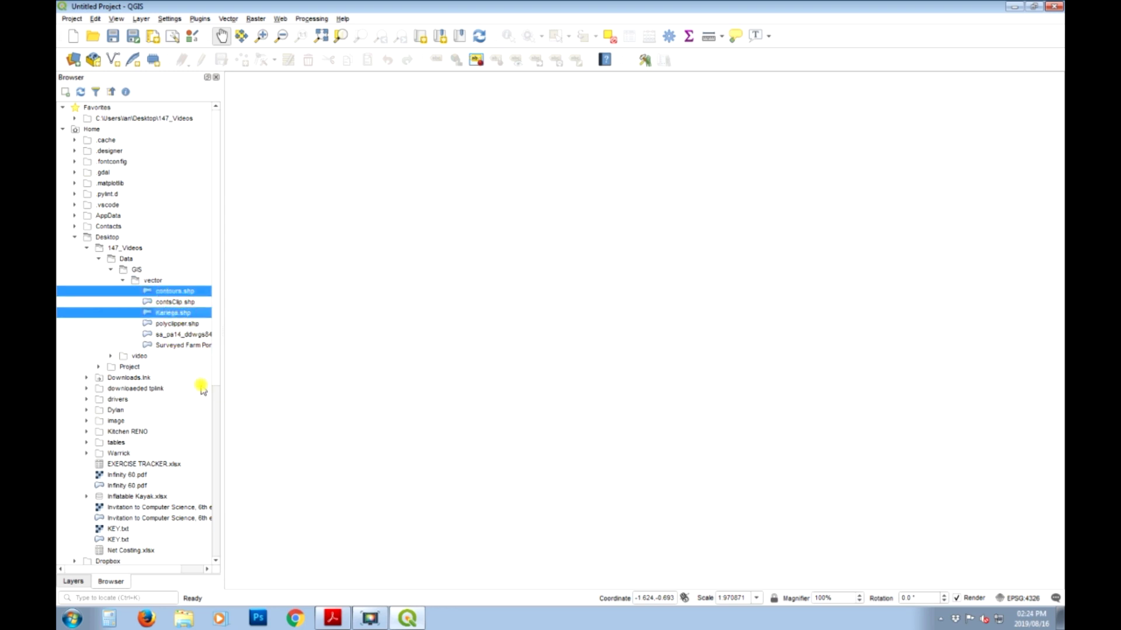
ctrl+click(171, 345)
drag(158, 349, 319, 338)
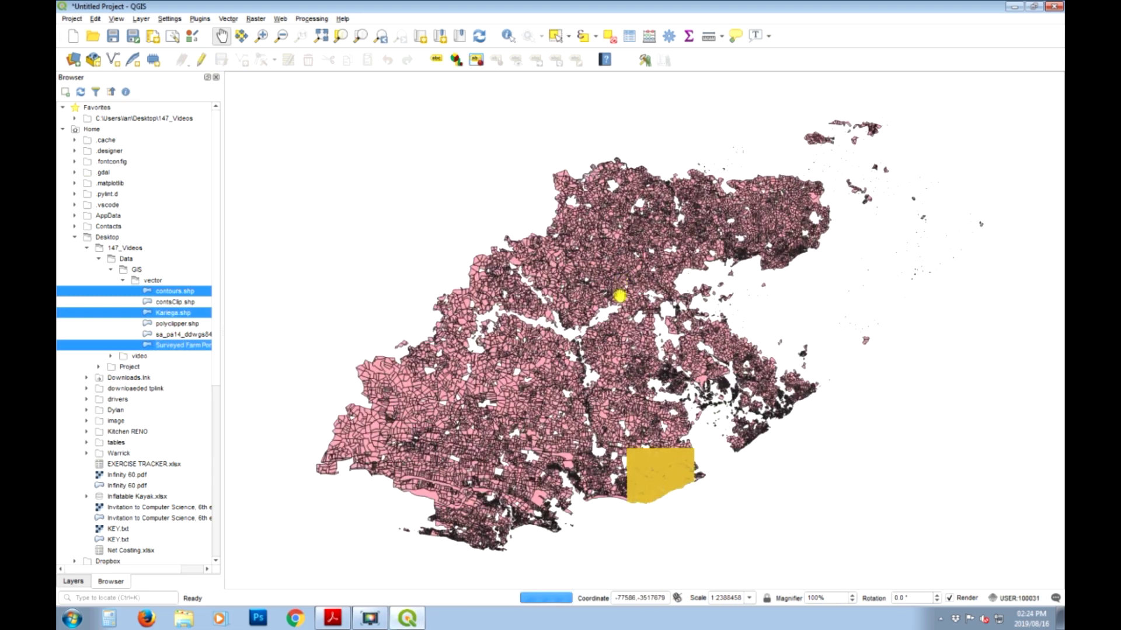
Return to the layer list and zoom the map to the Kariega layer.
click(73, 581)
click(100, 116)
right_click(105, 119)
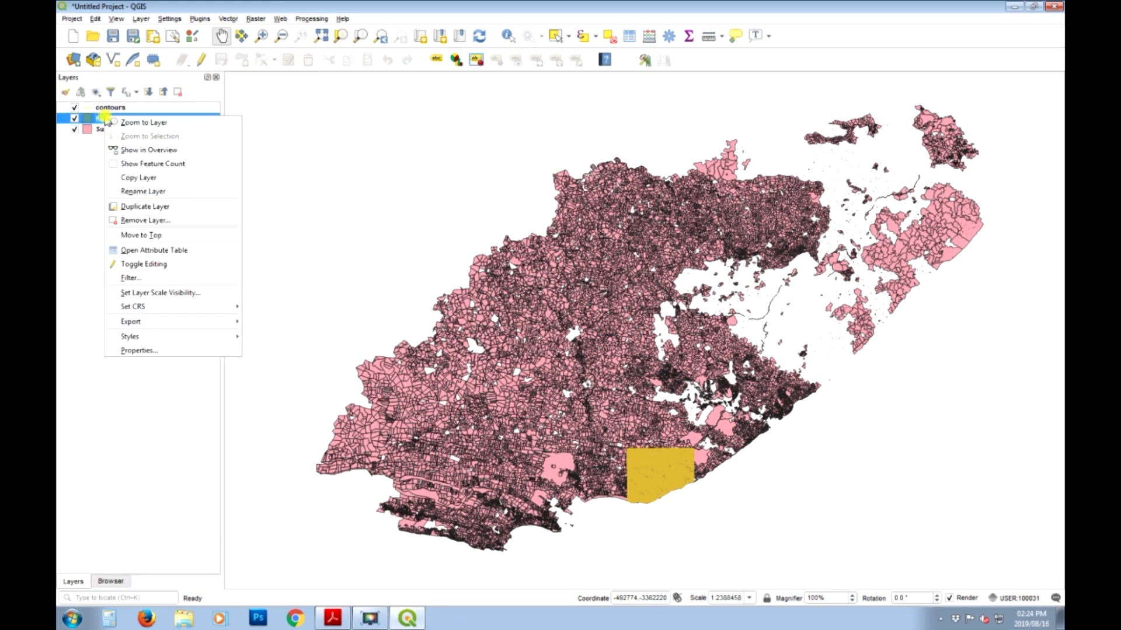
click(143, 122)
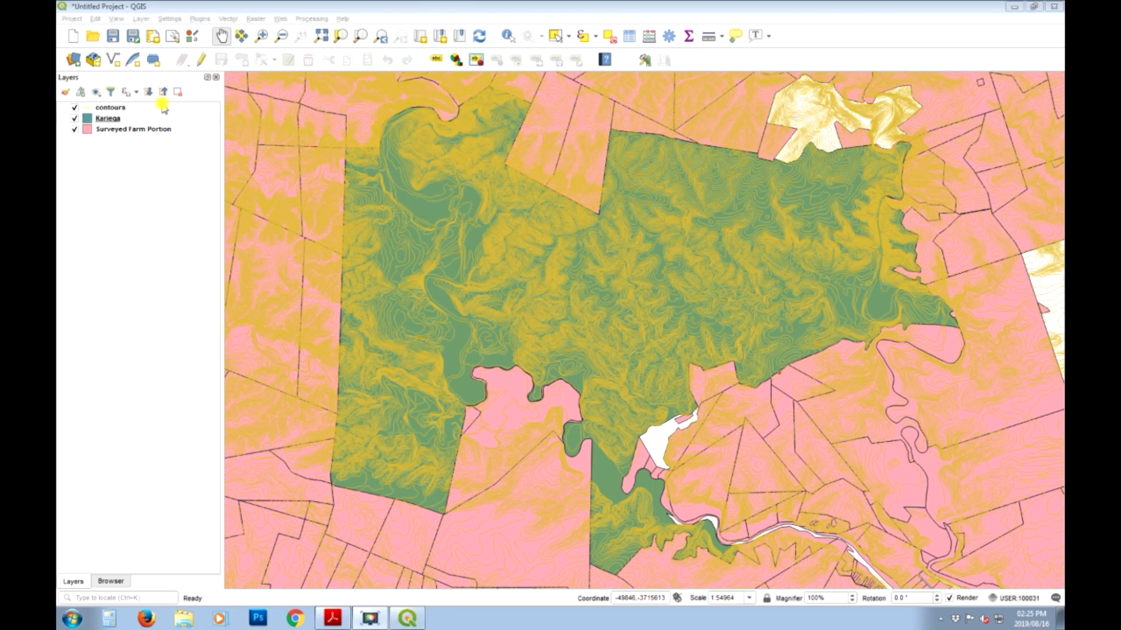
Examine the contours layer's attribute table for its height field, then close the table.
click(122, 108)
right_click(121, 109)
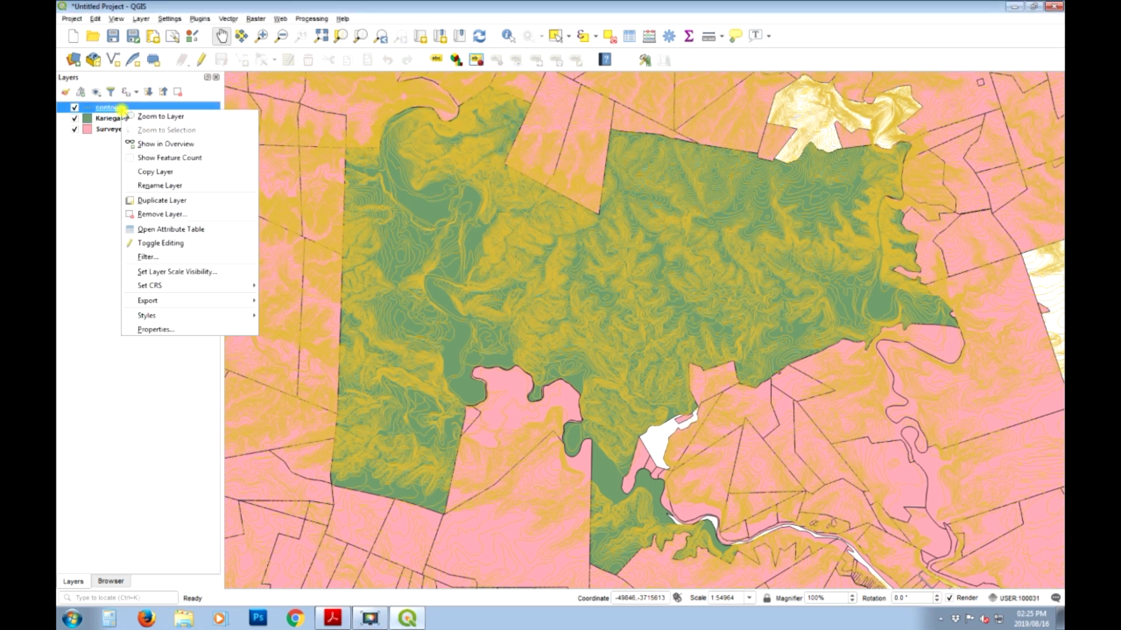
click(214, 229)
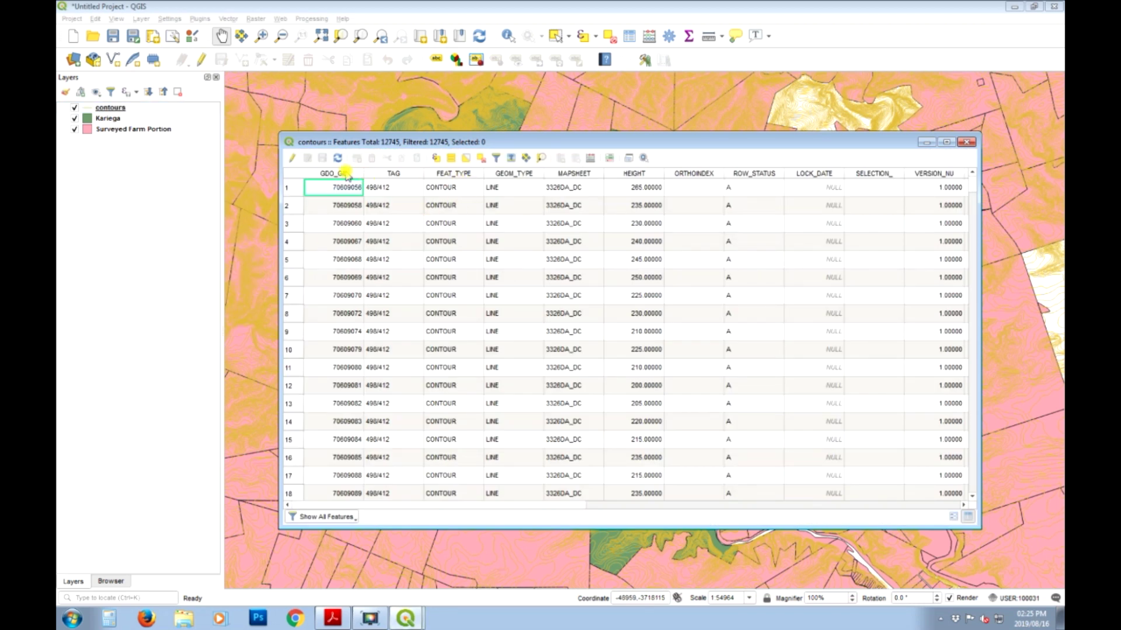
drag(638, 142, 592, 134)
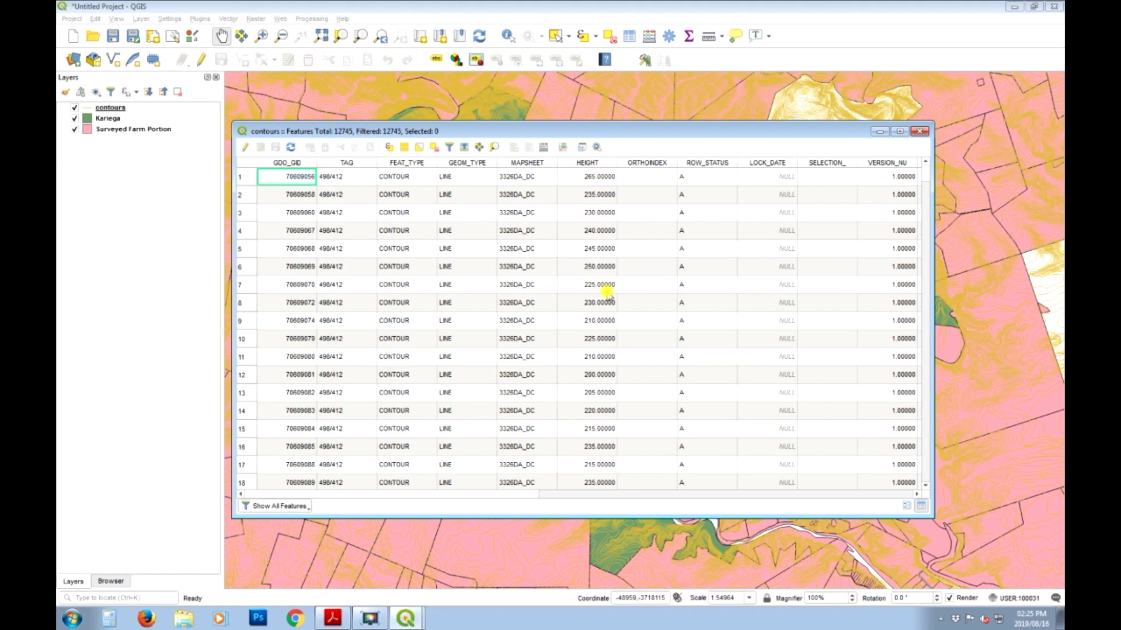
click(923, 131)
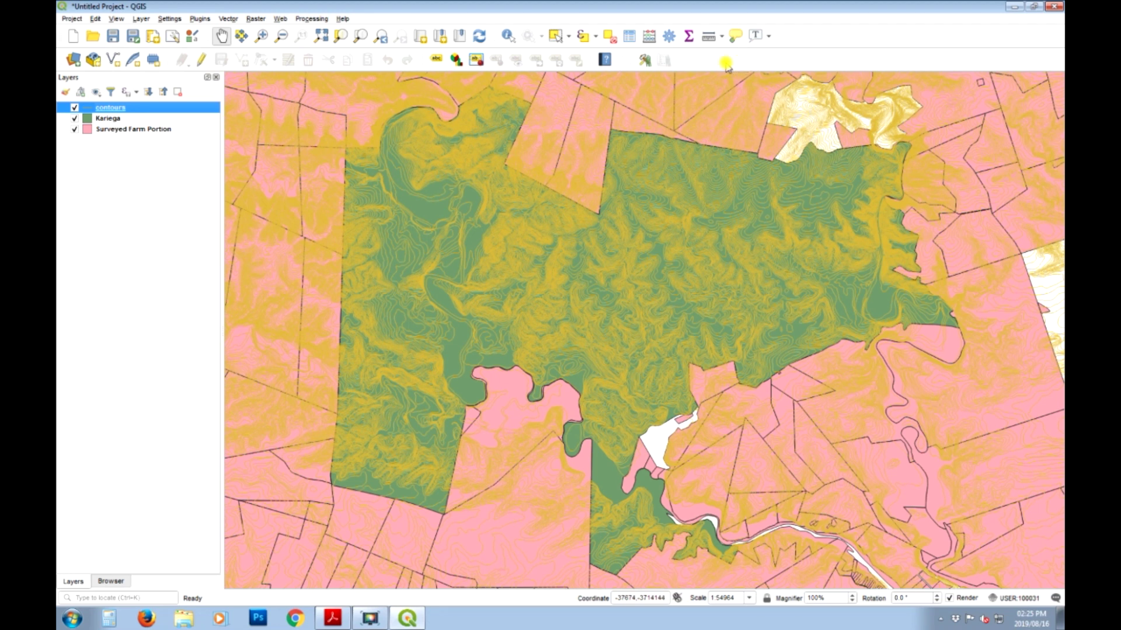
Find the TIN interpolation tool by searching for "tin", open it, and close the Processing Toolbox.
click(671, 36)
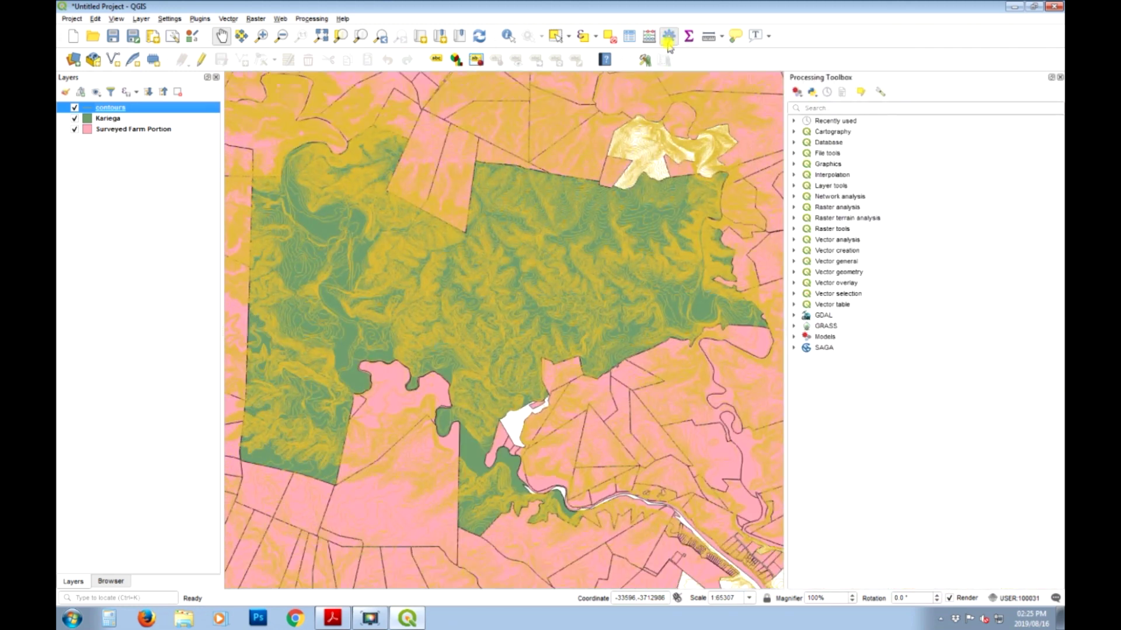
click(857, 107)
text(tin)
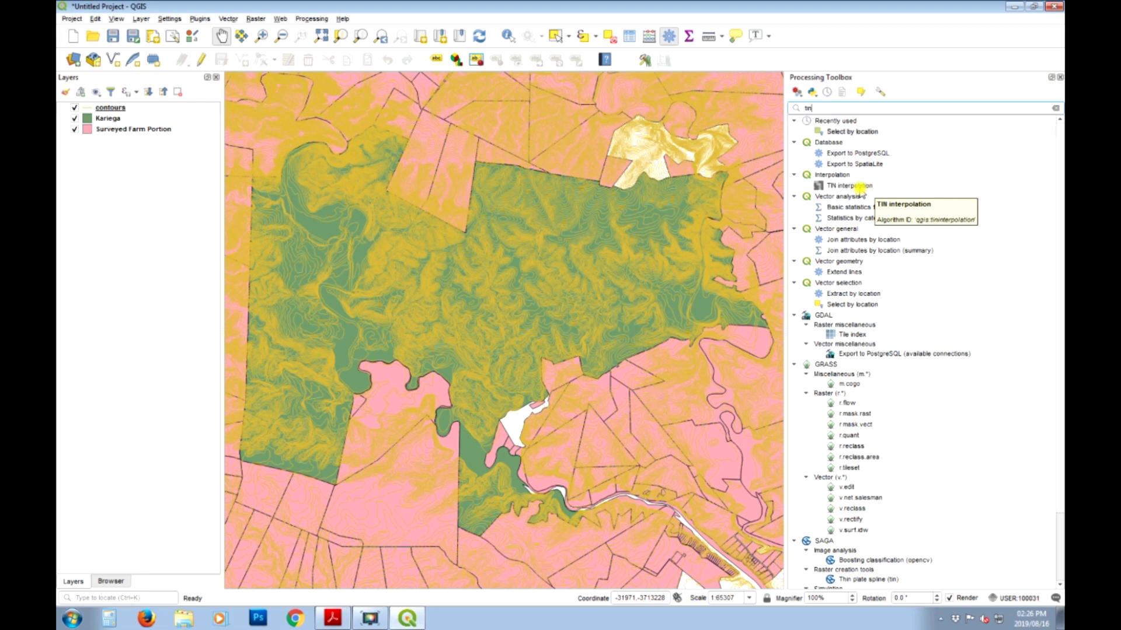
double_click(854, 185)
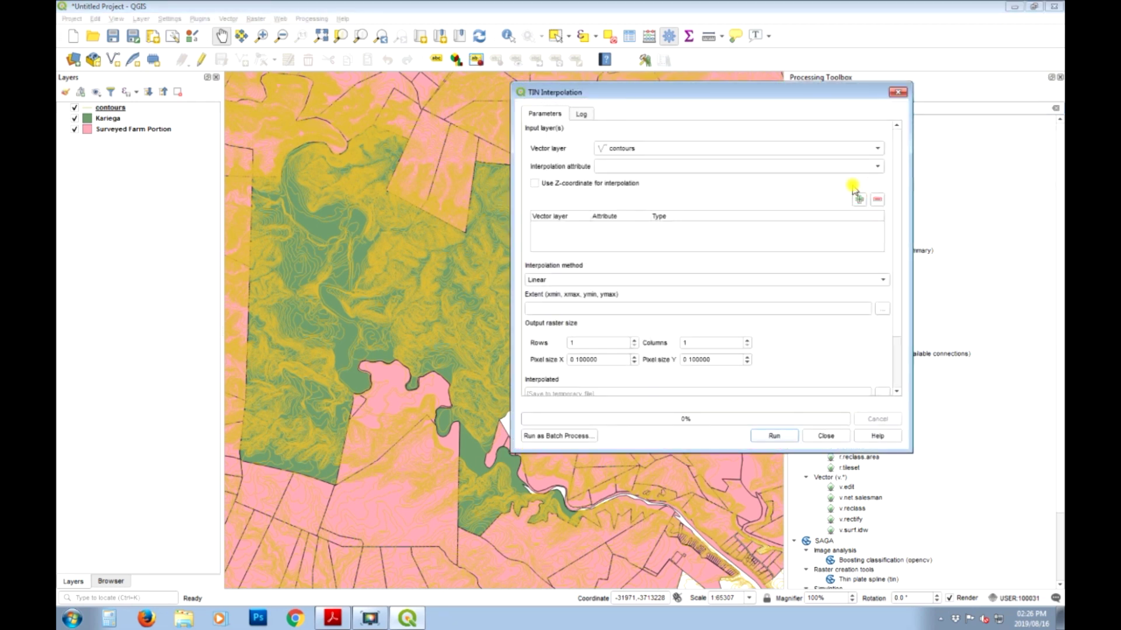
drag(751, 93, 543, 97)
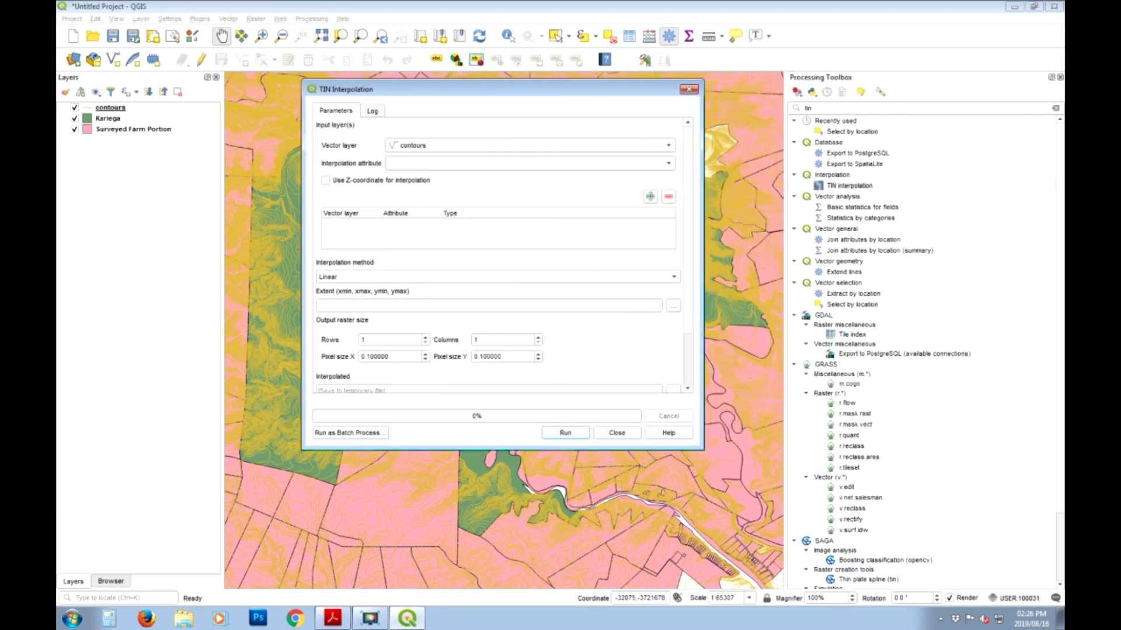
click(1059, 78)
drag(542, 96, 637, 123)
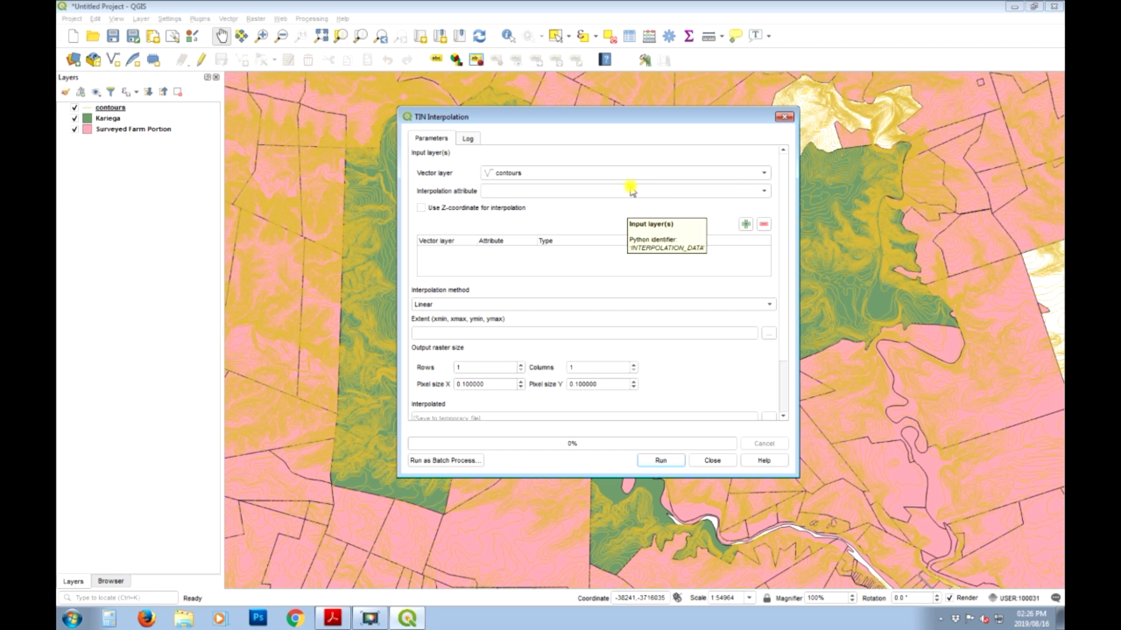
Add the contours layer as interpolation input using the HEIGHT attribute.
click(761, 192)
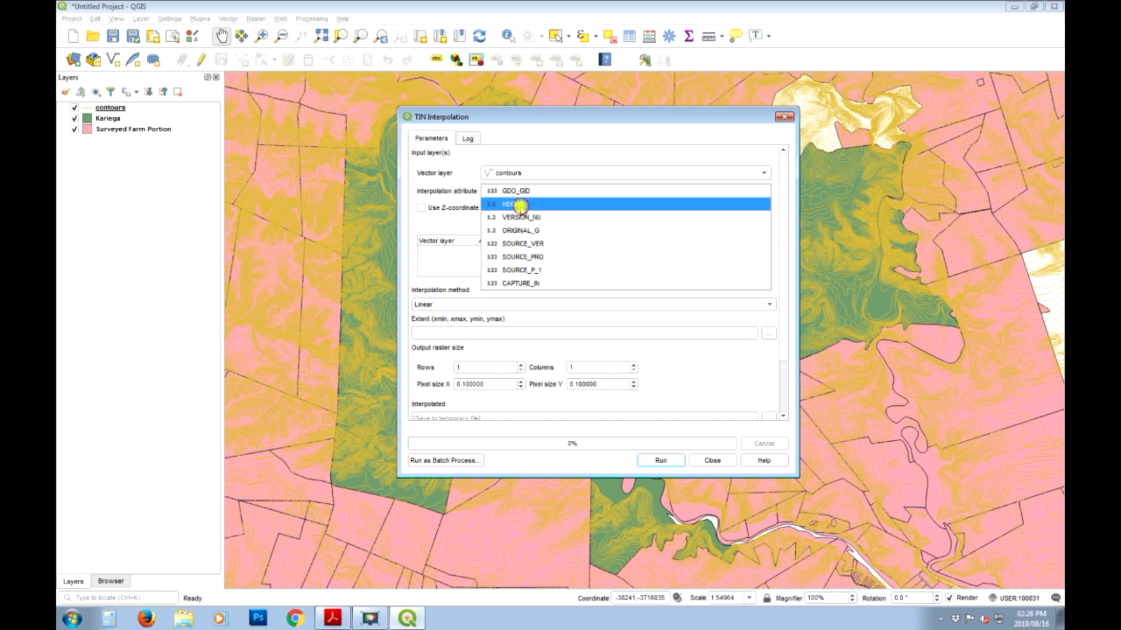
click(520, 206)
click(746, 226)
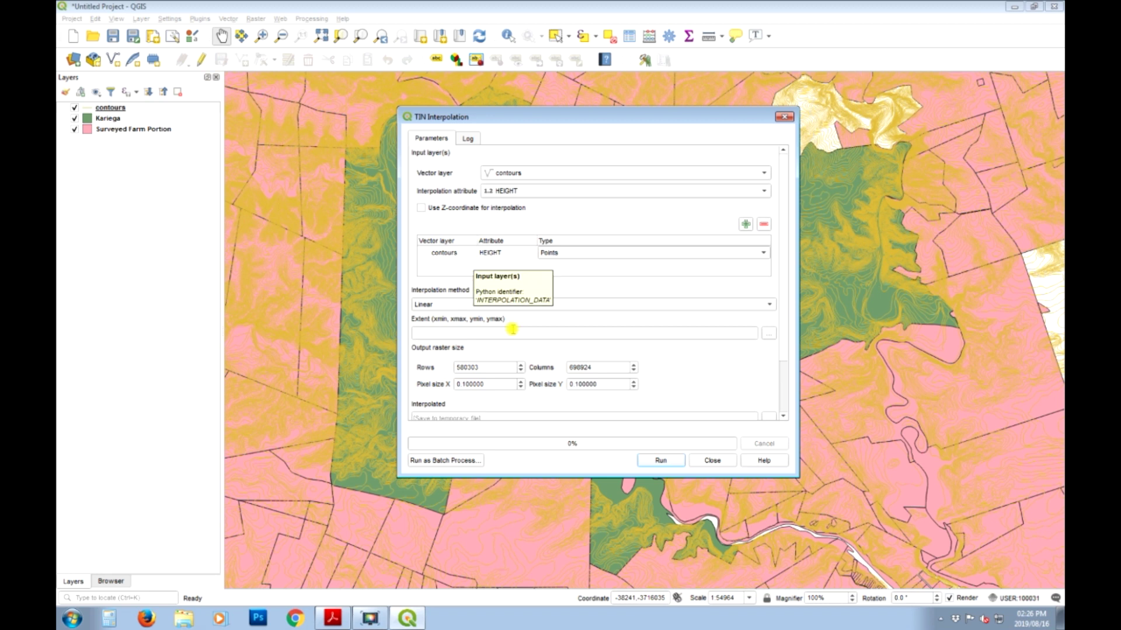
Set the output raster's pixel size to 5 in both X and Y.
scroll(786, 303, down, 2)
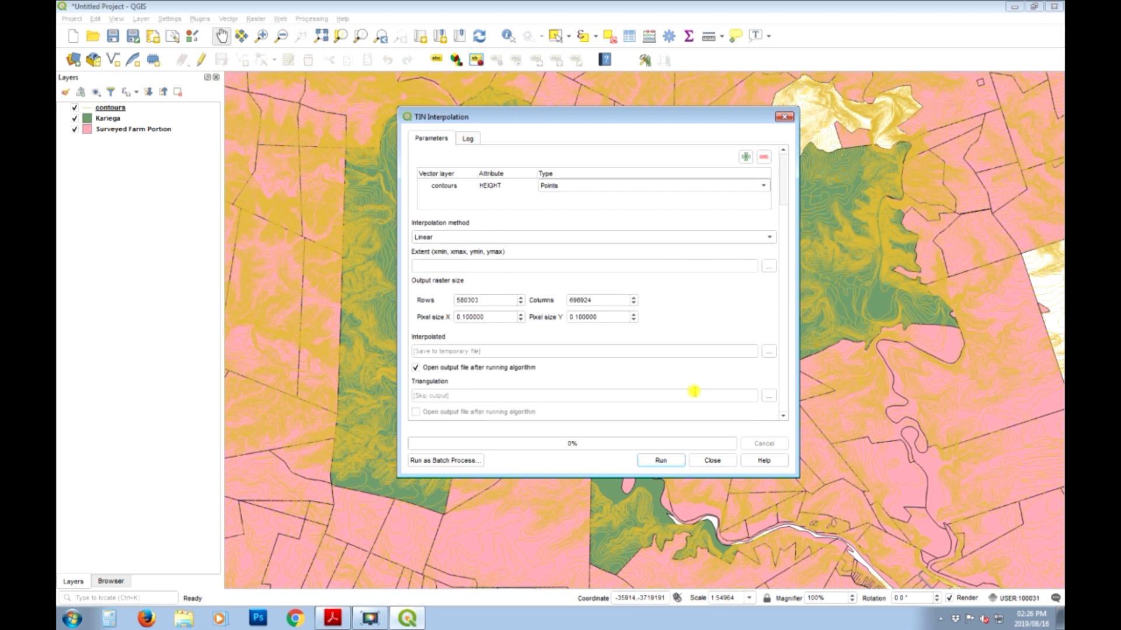
drag(495, 319, 424, 324)
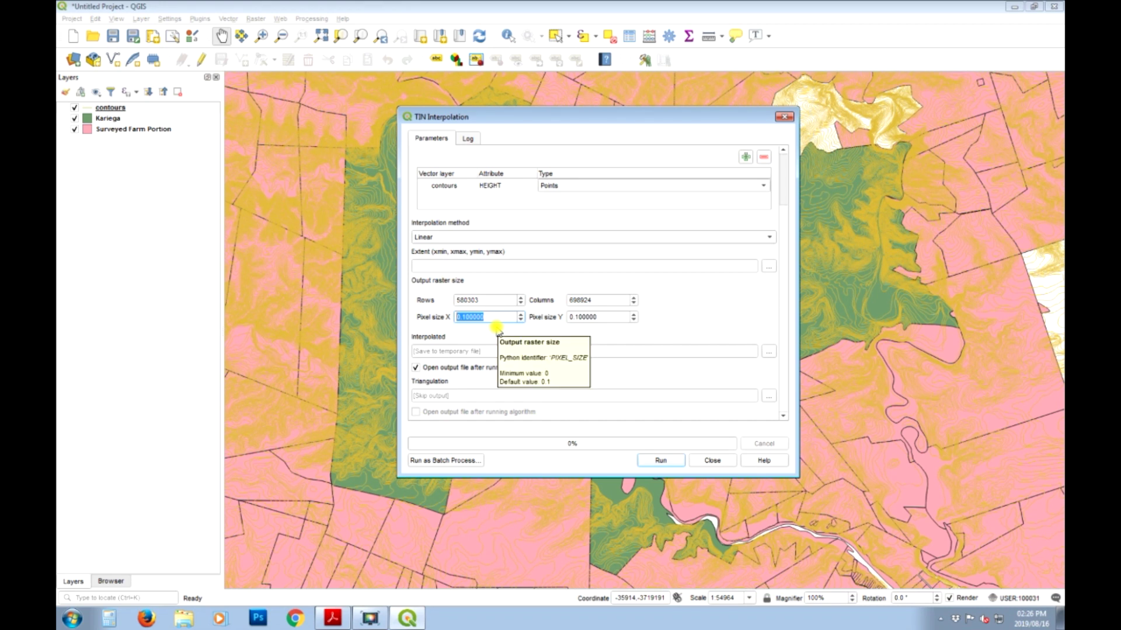
text(2)
drag(467, 317, 428, 317)
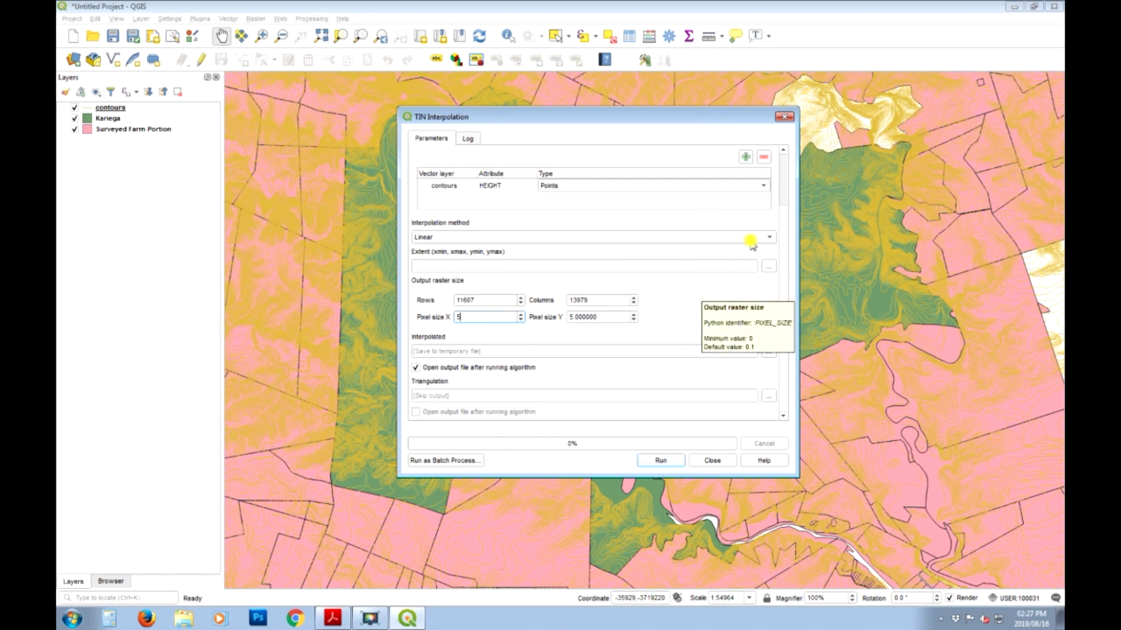
Set the interpolation extent by drawing a rectangle on the map canvas around the whole visible Kariega area.
scroll(783, 225, up, 3)
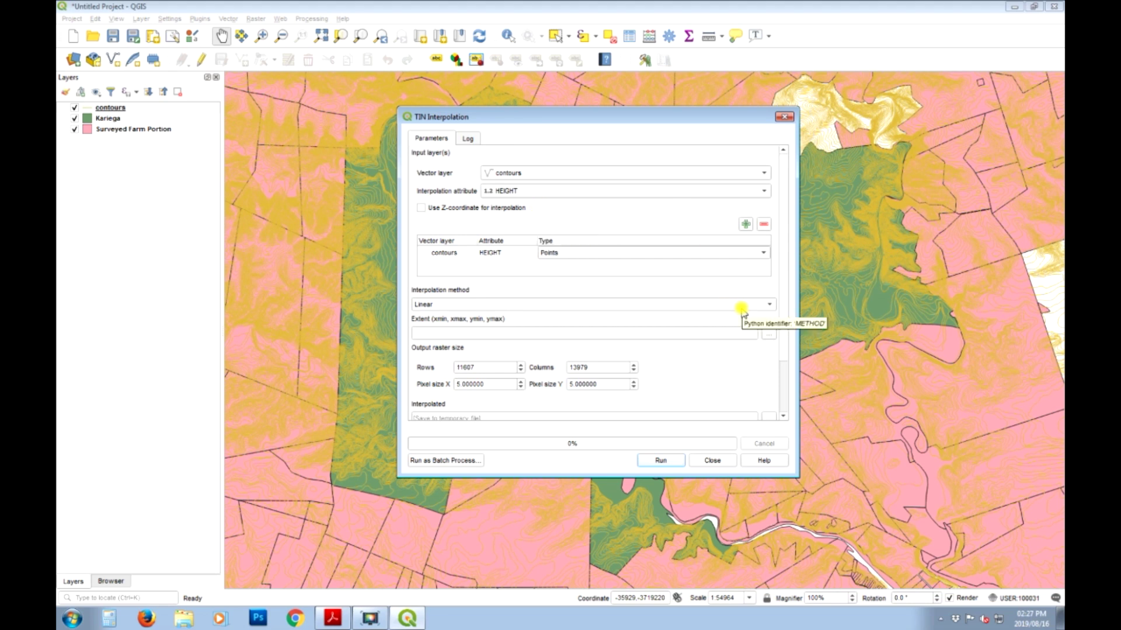
scroll(757, 380, down, 3)
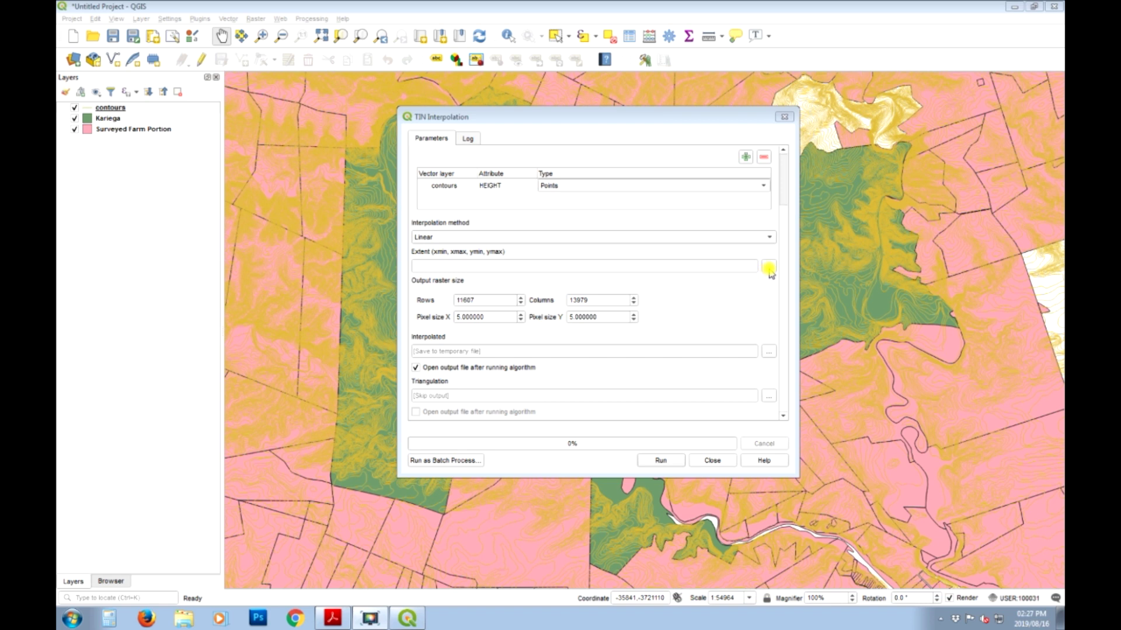
click(768, 268)
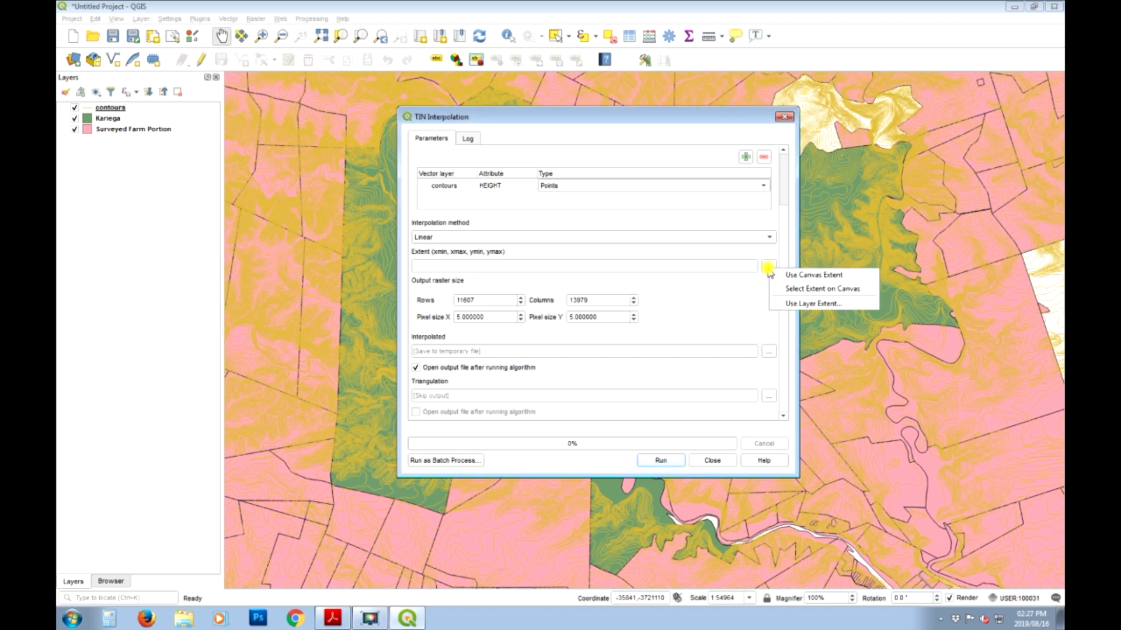
click(815, 290)
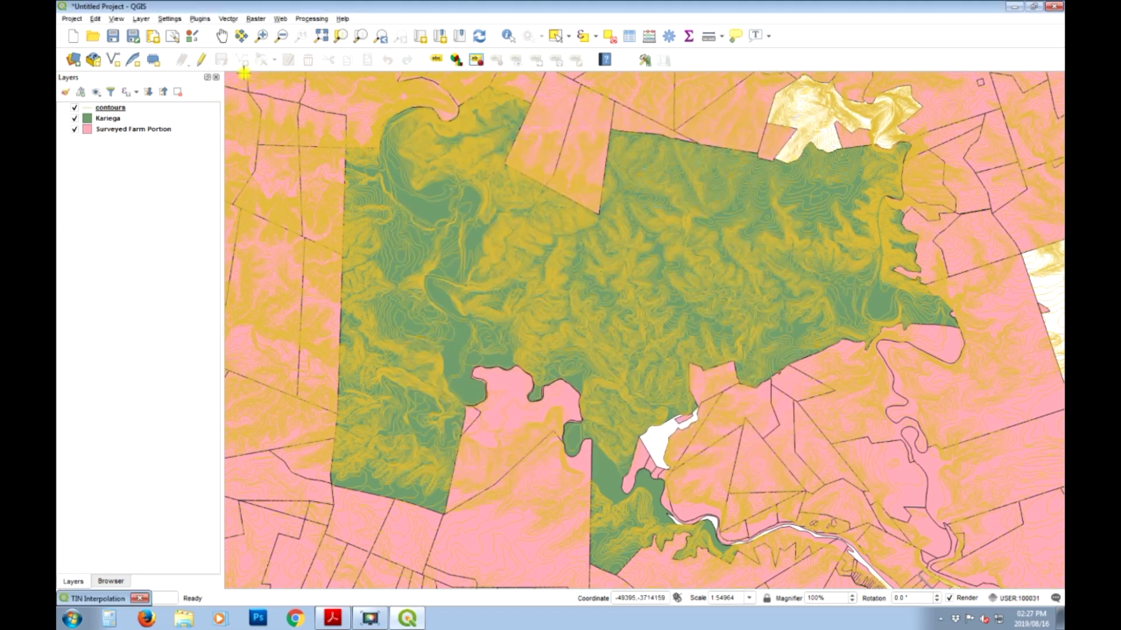
drag(232, 74, 1054, 585)
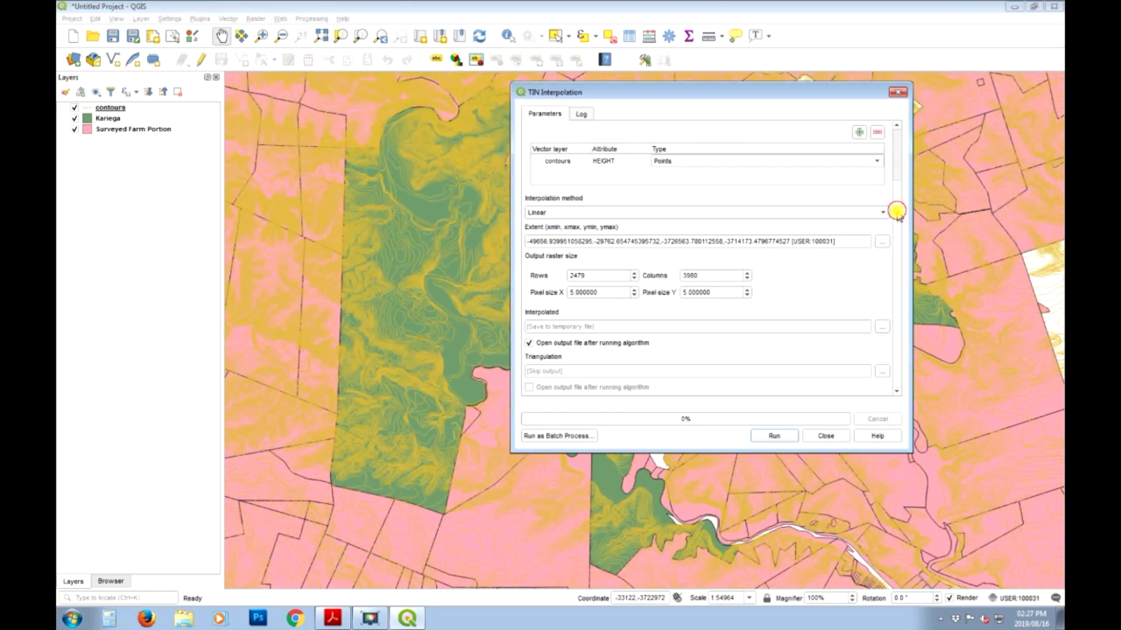
Run the TIN interpolation to a temporary file and close its dialog.
click(773, 437)
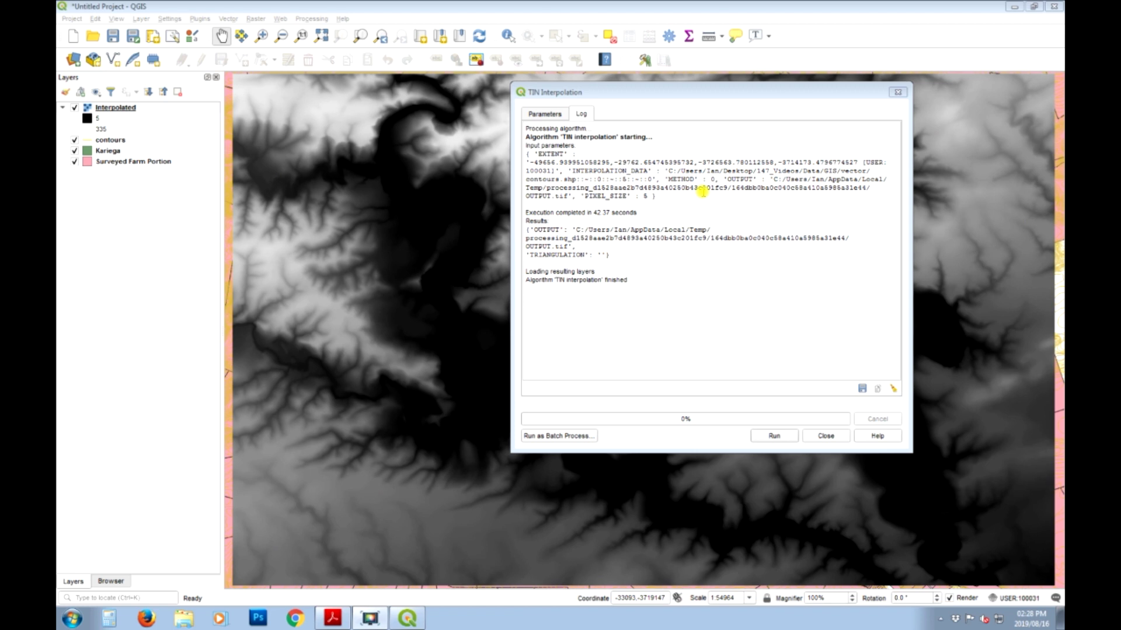
drag(692, 96, 636, 99)
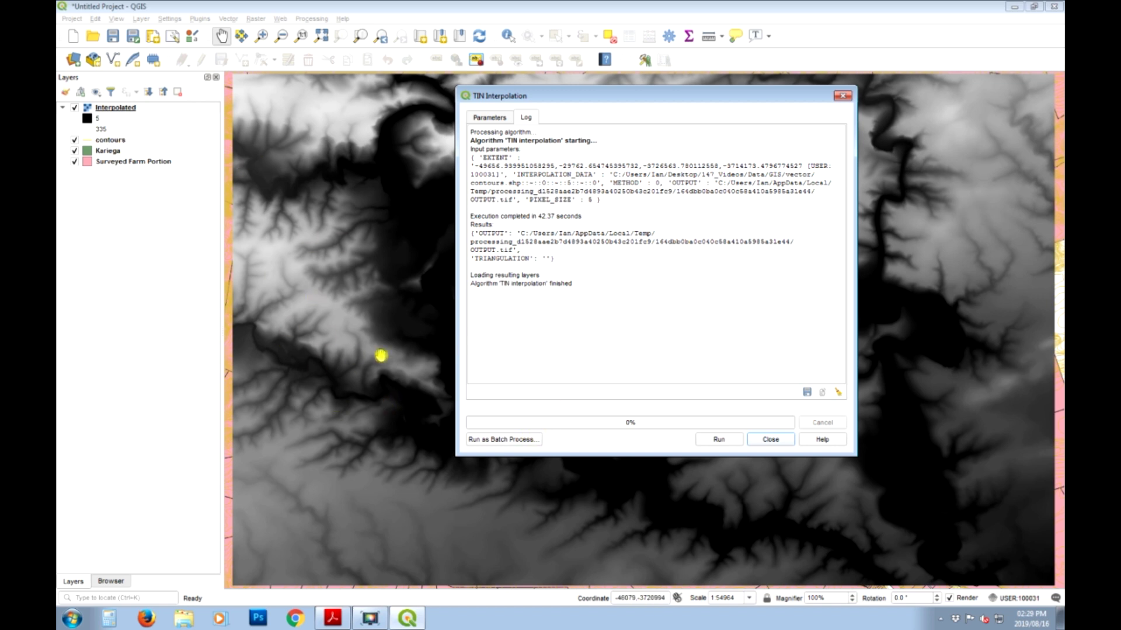
click(780, 443)
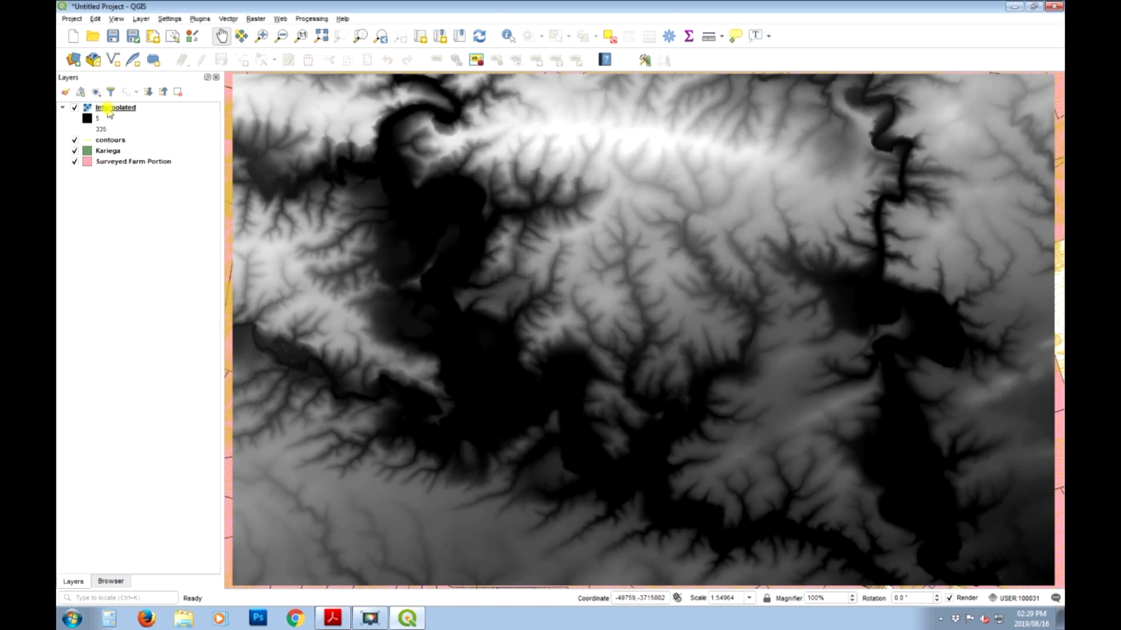
Move the contours layer above the interpolated raster in the layer order and hide the contours.
drag(116, 140, 123, 104)
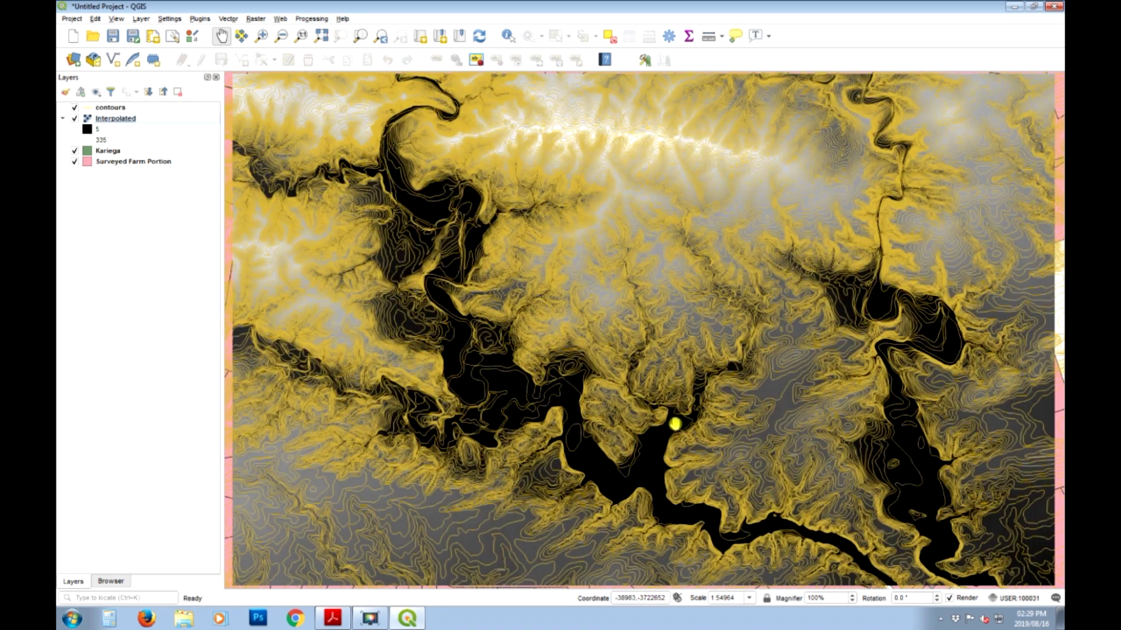
click(74, 108)
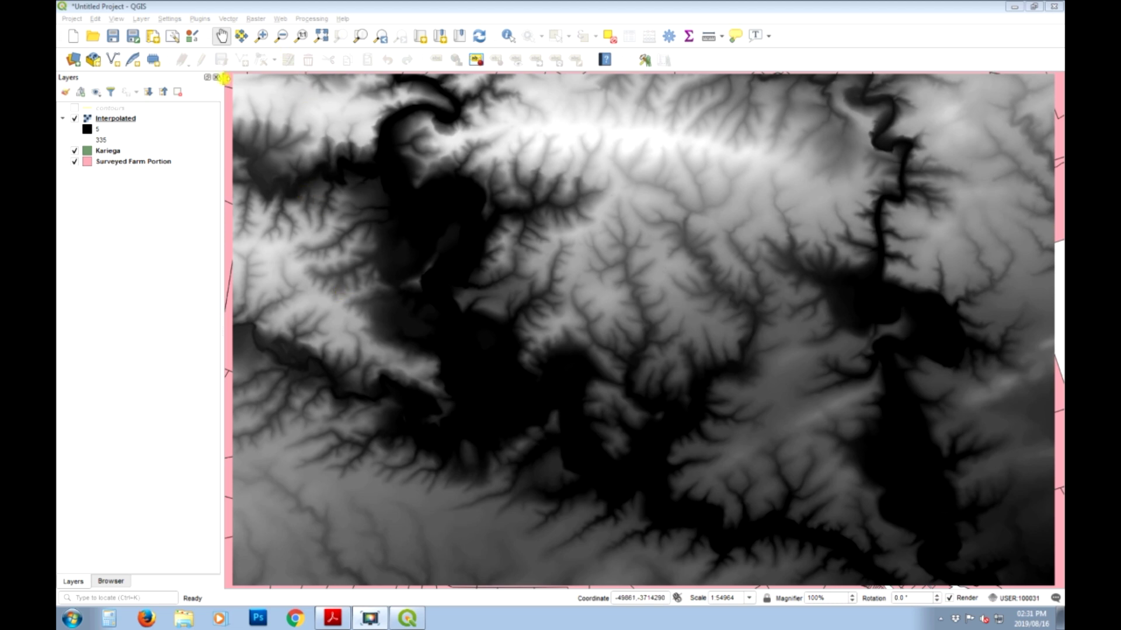
Run the Slope analysis on the Interpolated raster with default settings and a temporary output, and close its dialog.
click(255, 19)
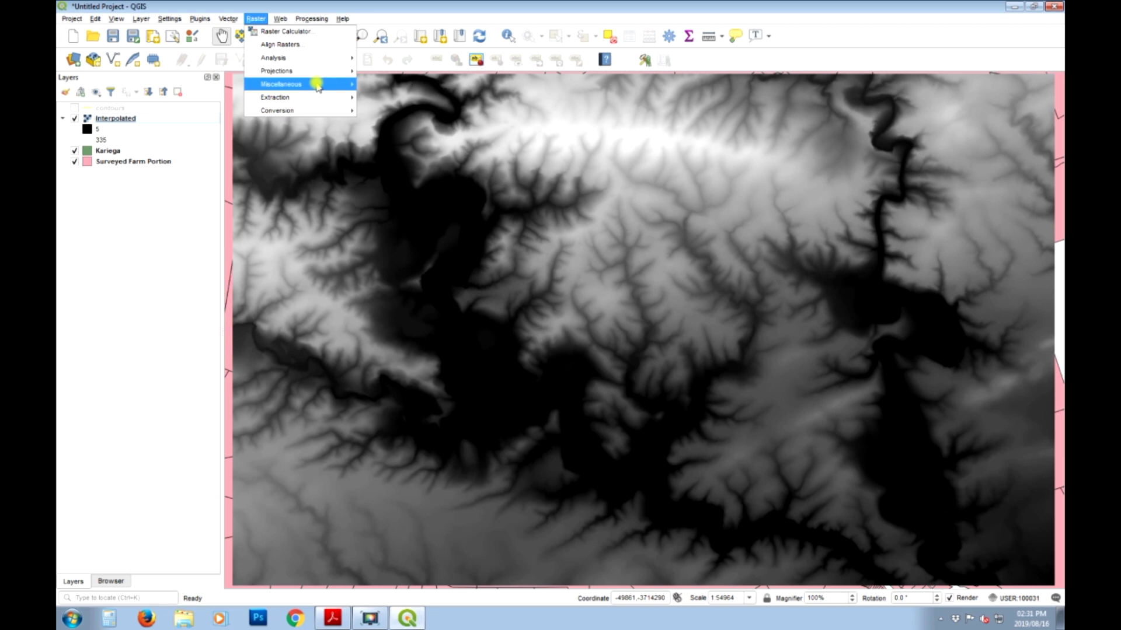
mouse_move(314, 62)
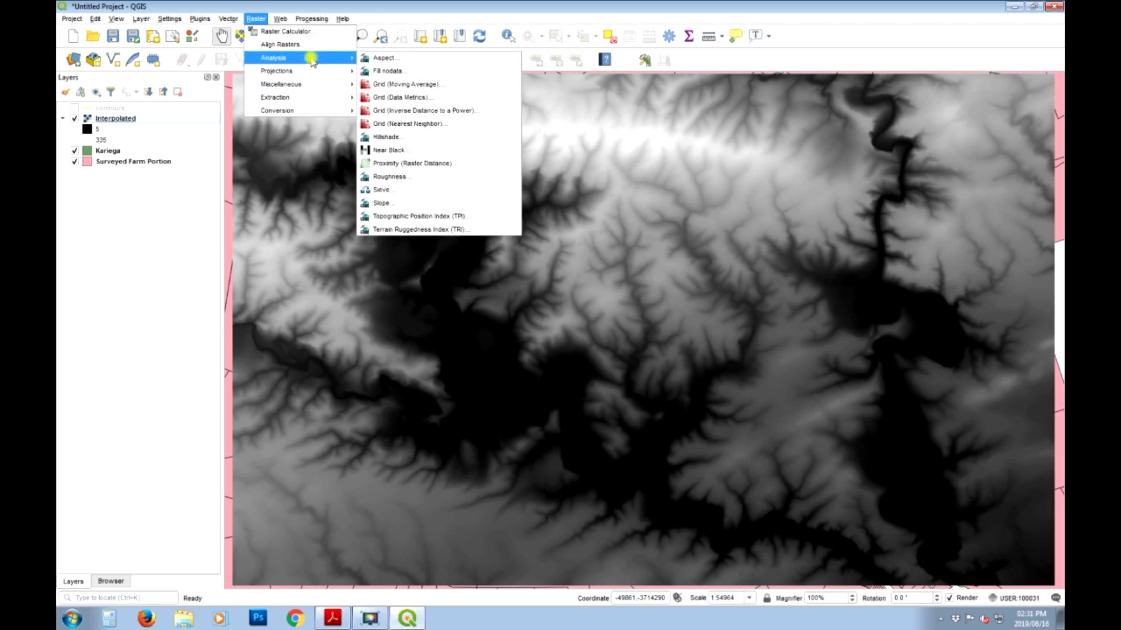
click(401, 203)
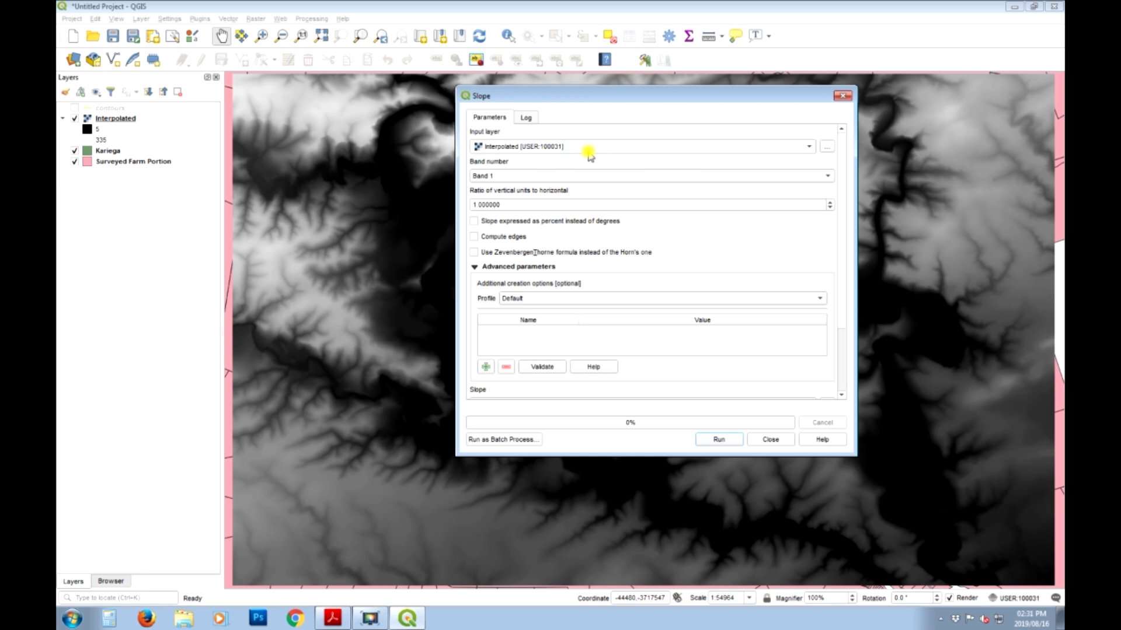
scroll(841, 196, down, 3)
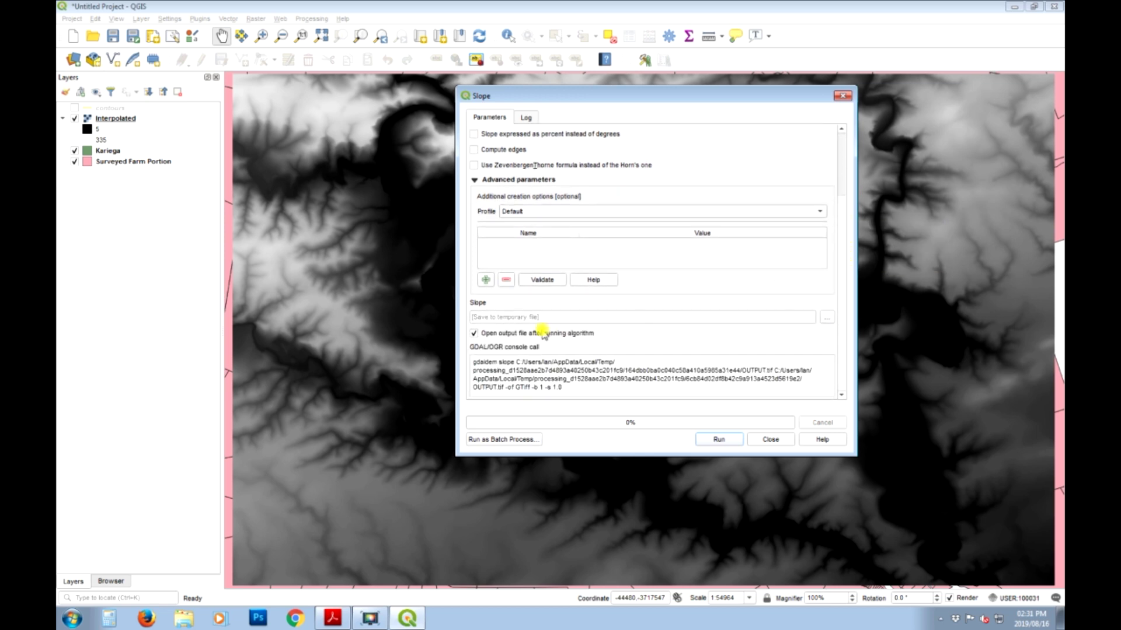
click(719, 440)
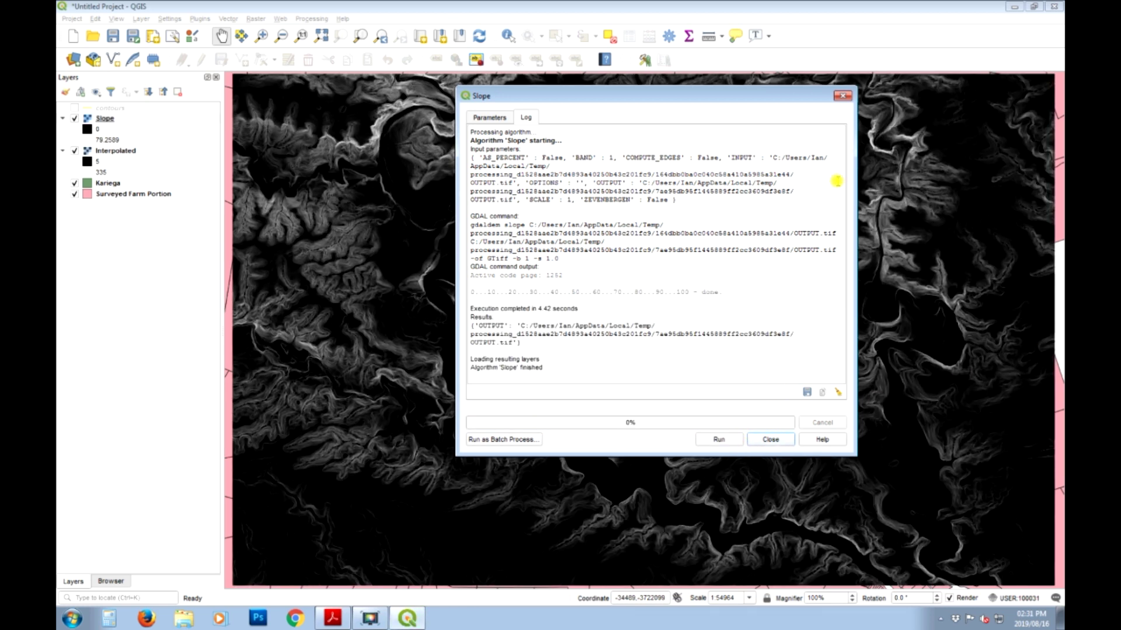
click(843, 95)
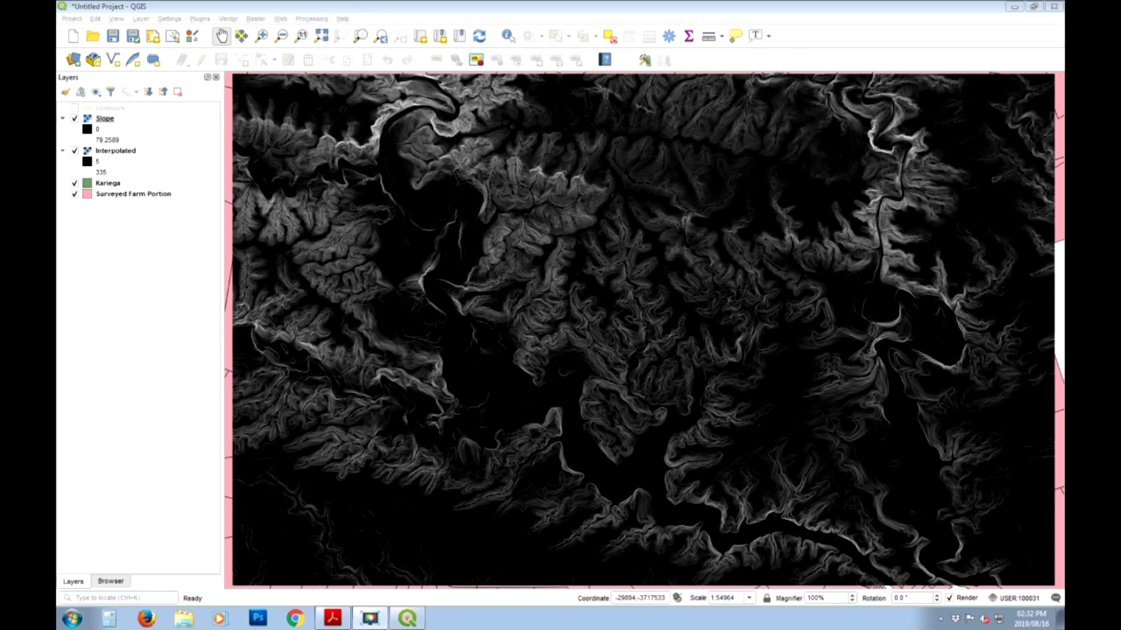
Switch to Adobe Acrobat Reader to consult the Slopes Analysis section of the 3 Sensitivity Analysis PDF.
click(333, 618)
drag(823, 82, 598, 82)
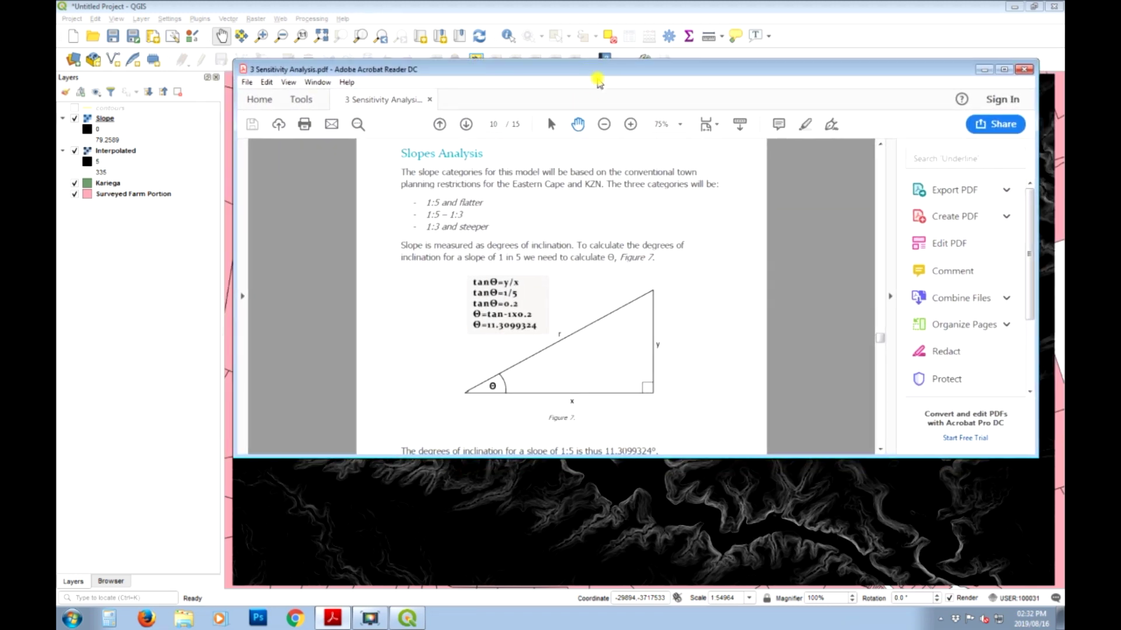
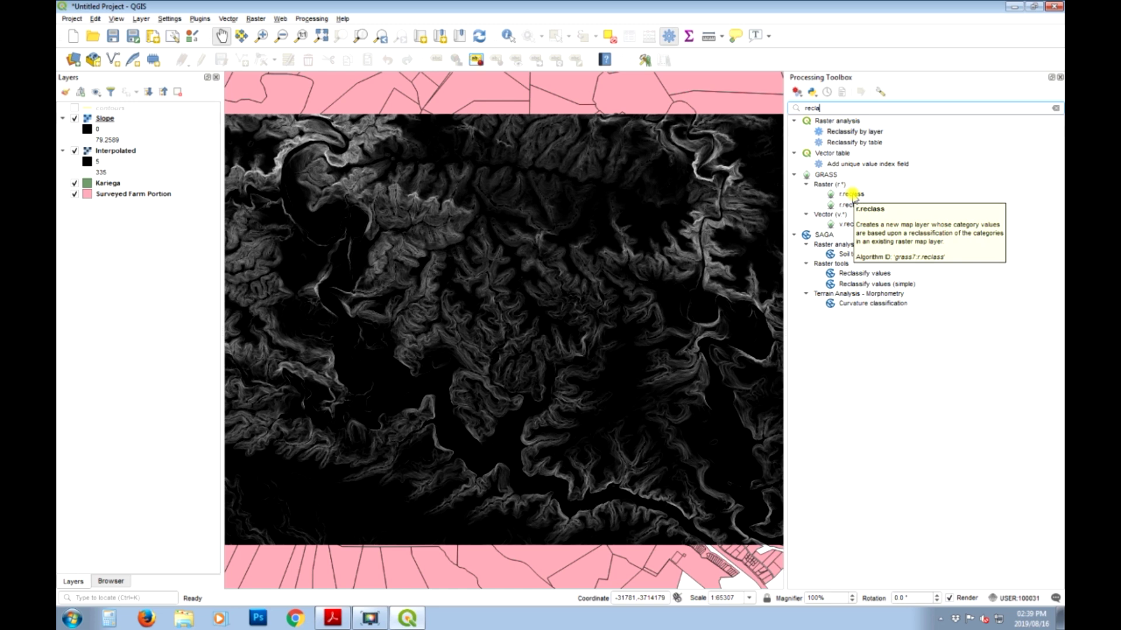
Open r.reclass for the Slope raster and enter the rules "0 thru 11.3099324 = 1", "11.3099324 thru 18.43494 = 2" and "18.43494 thru 80 = 3".
double_click(853, 195)
drag(639, 111, 510, 111)
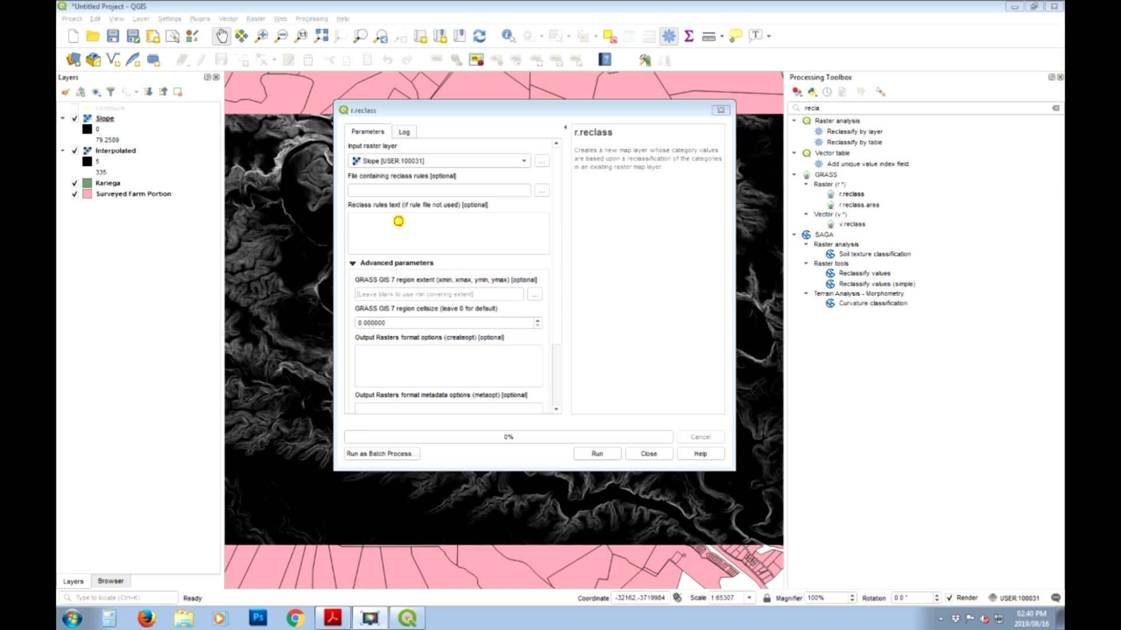
click(415, 230)
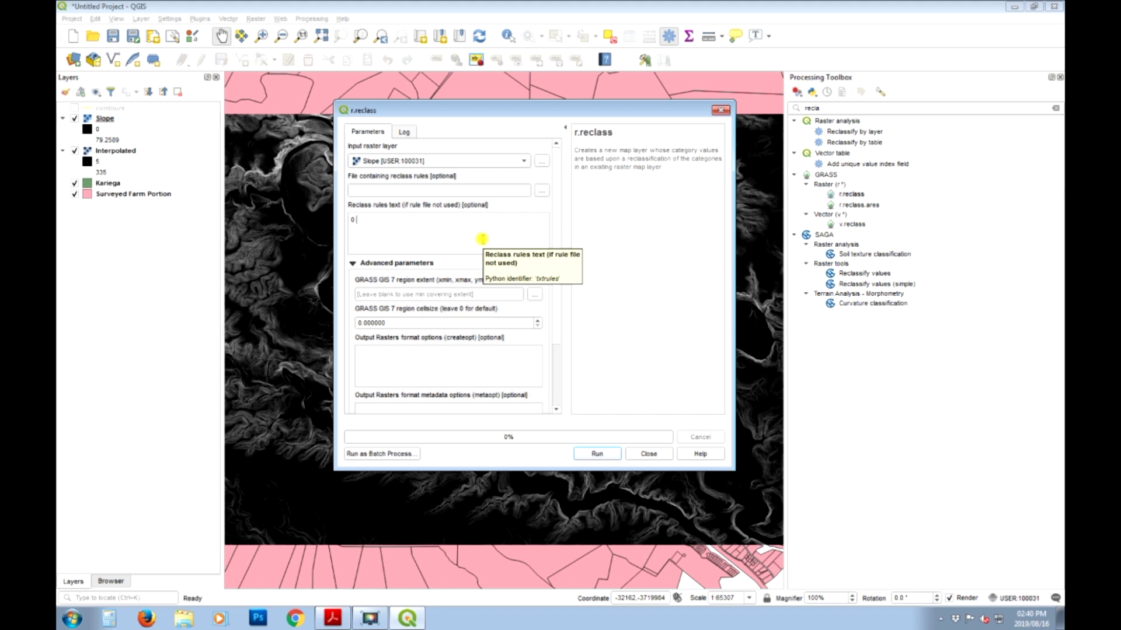
click(482, 239)
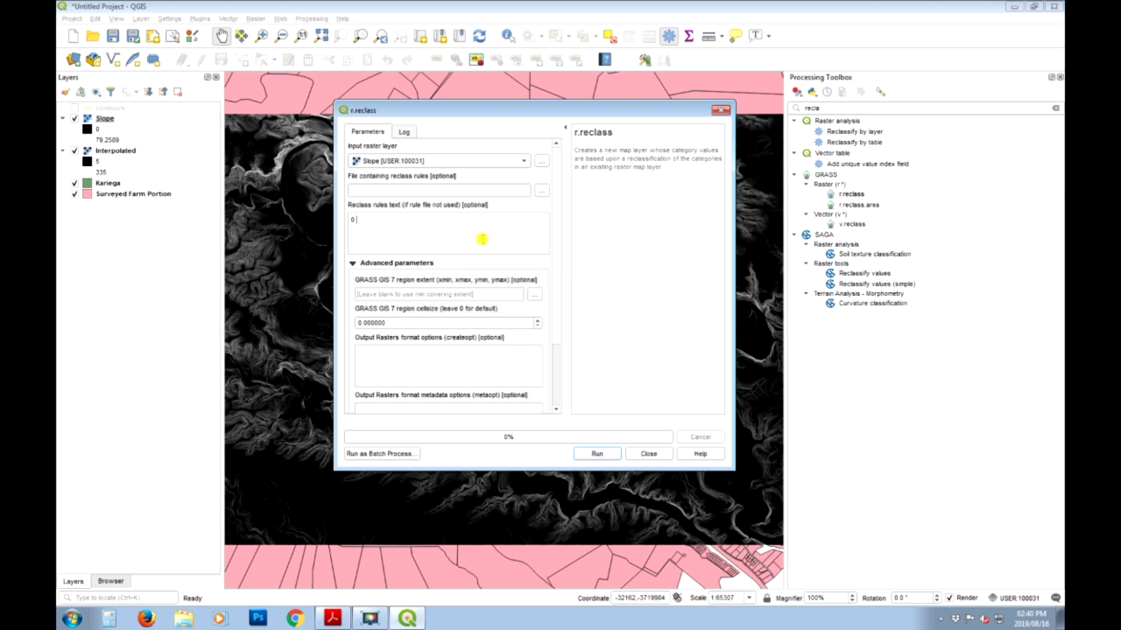
text(thru 11.3099324)
text(= 1)
key(Return)
text(11.3099324 thru 18.43494 = 2)
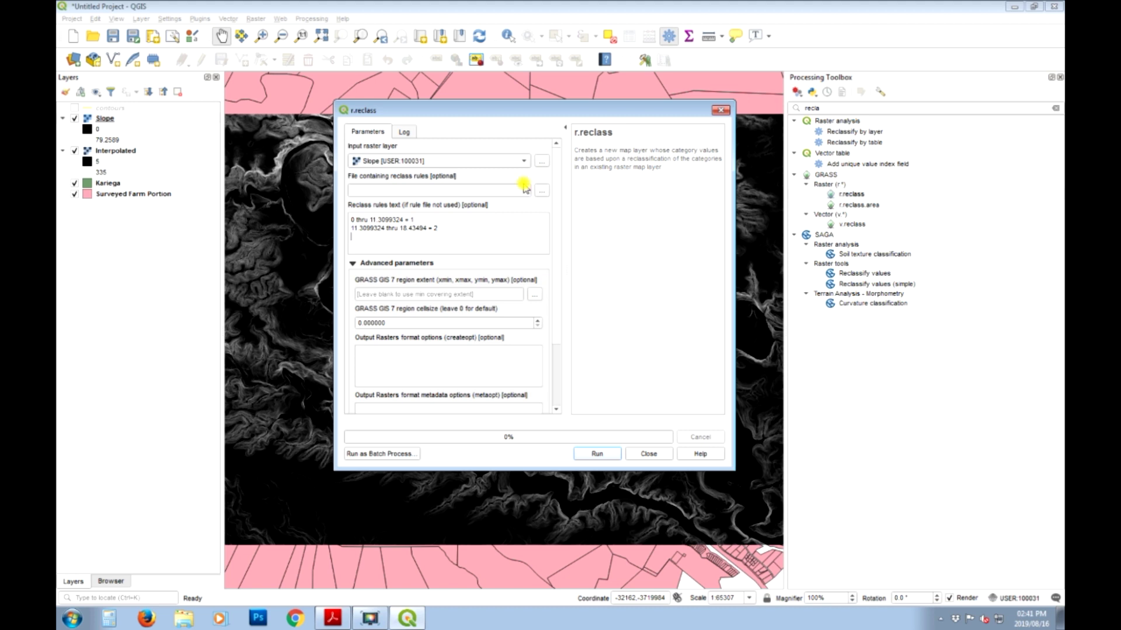
key(Return)
text(18)
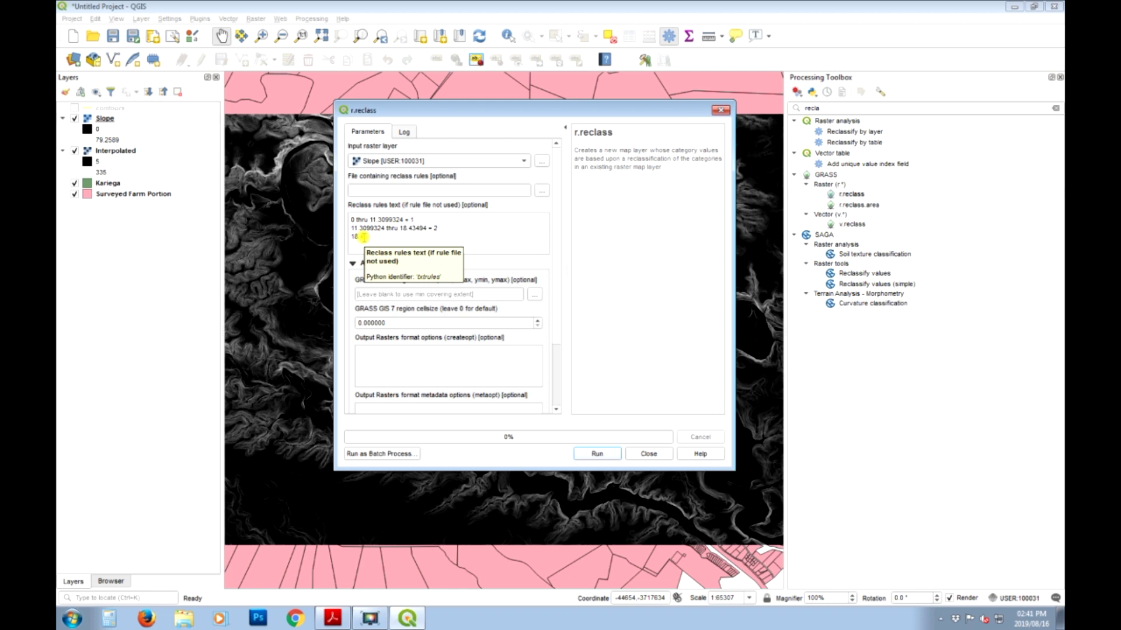
text(.43494 thru 80 = 3)
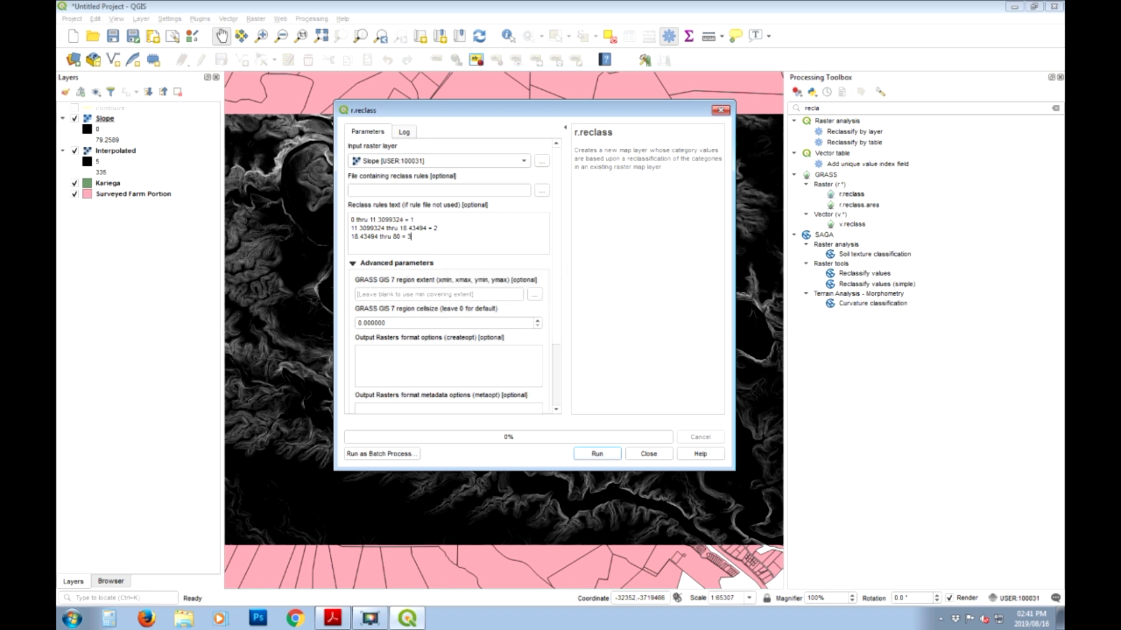
Set the GRASS region cell size for the reclassification to 5.
click(821, 374)
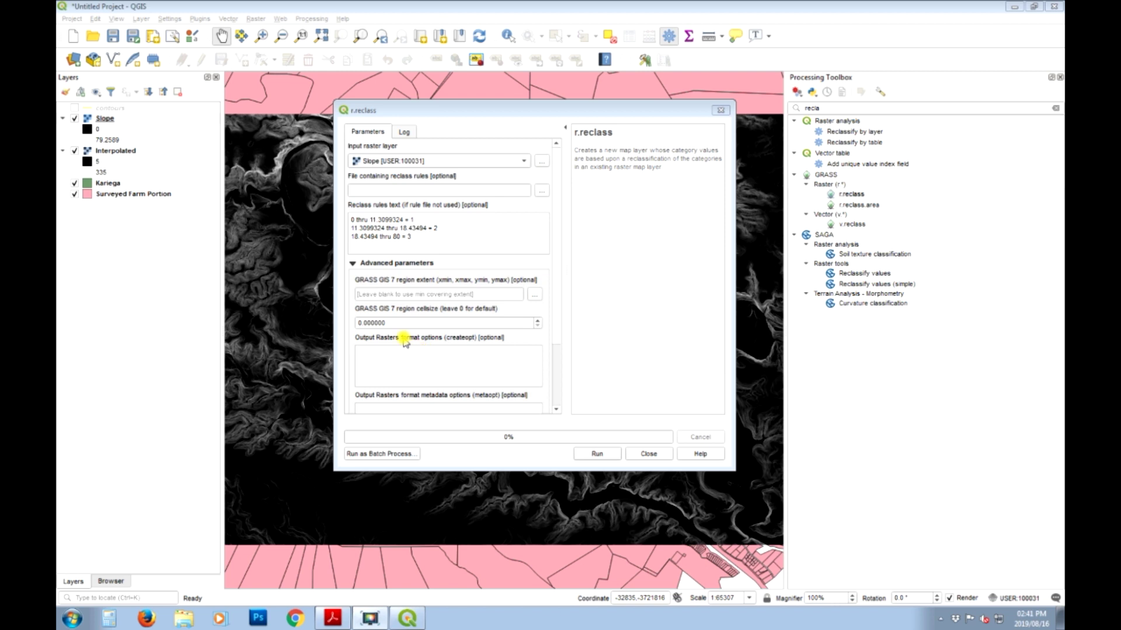
drag(389, 323, 349, 323)
text(5)
Choose to save the reclassified output to a file and create a folder named raster inside the GIS folder.
scroll(557, 255, down, 1)
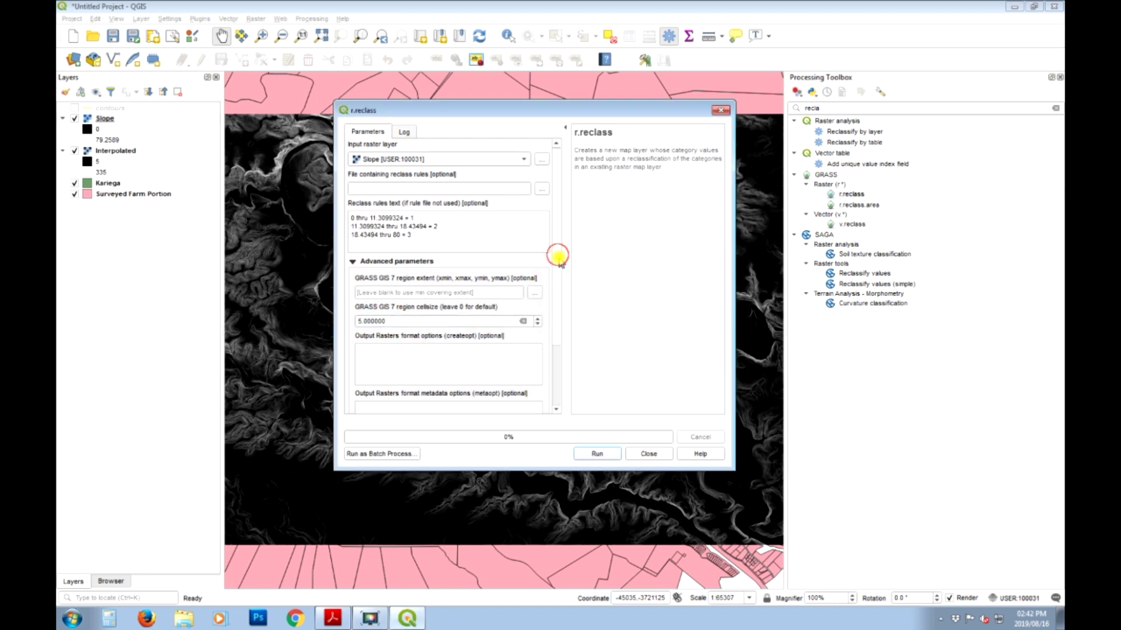
scroll(559, 256, down, 5)
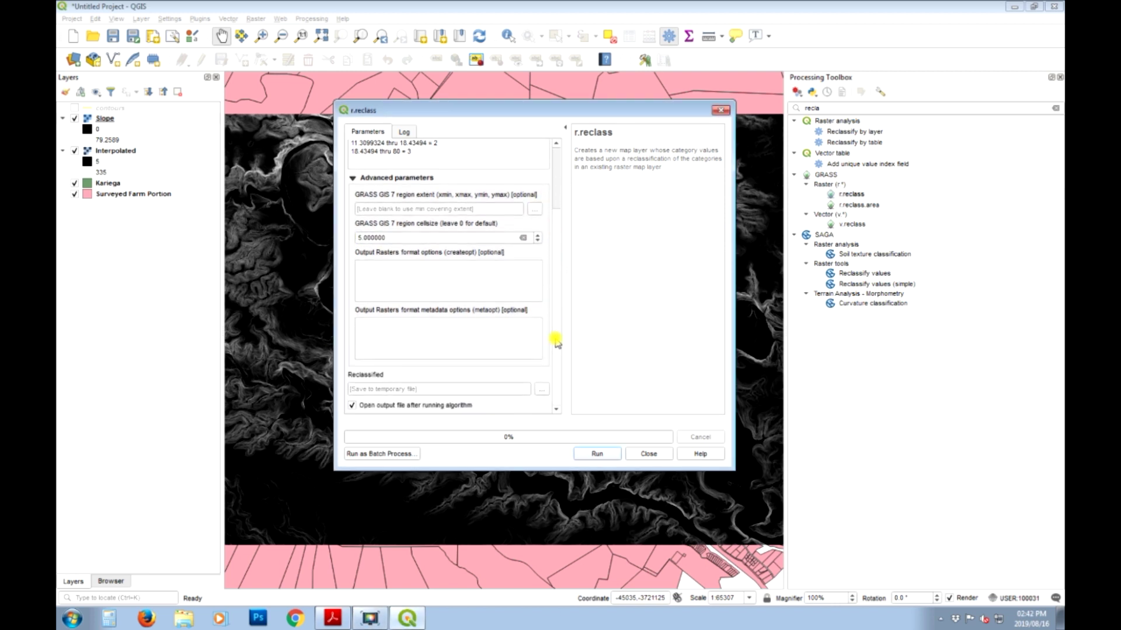
click(542, 390)
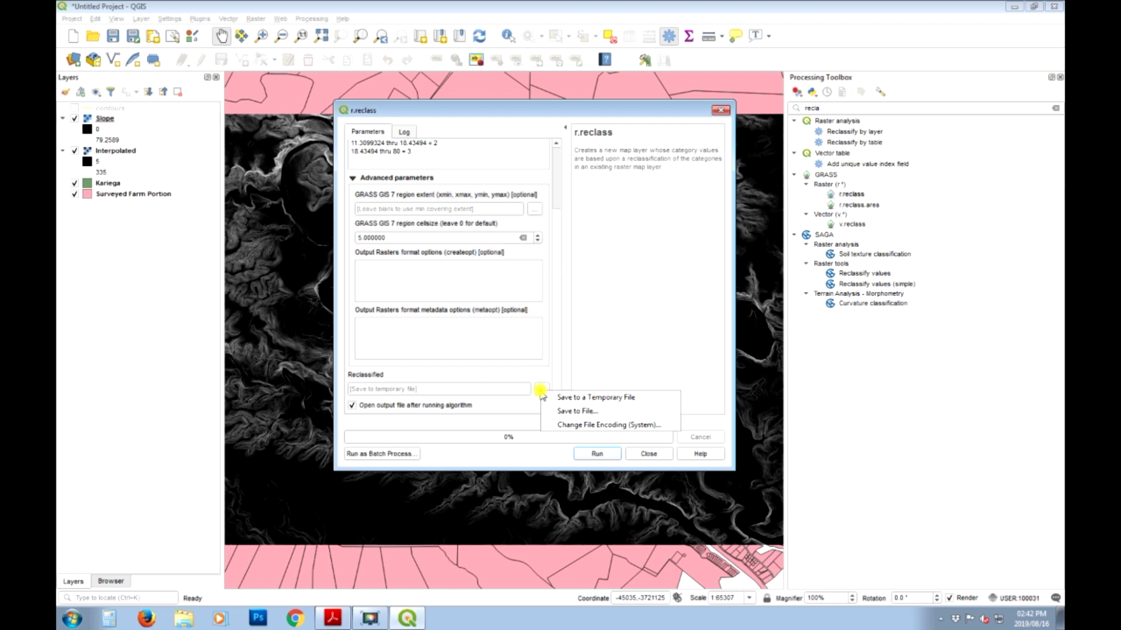
click(587, 412)
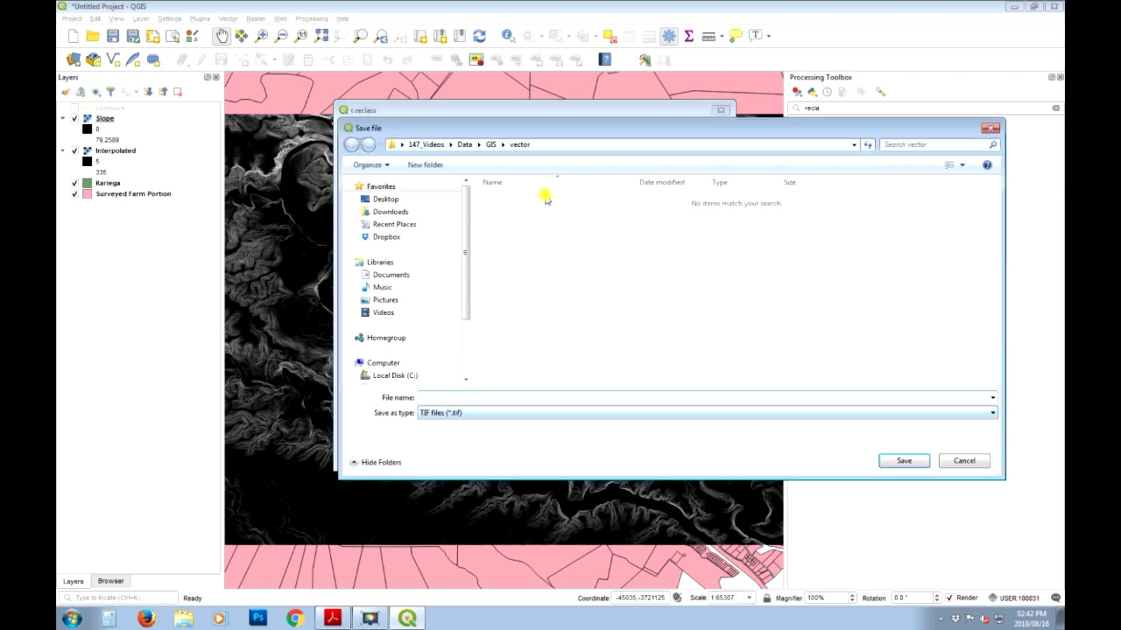
click(489, 145)
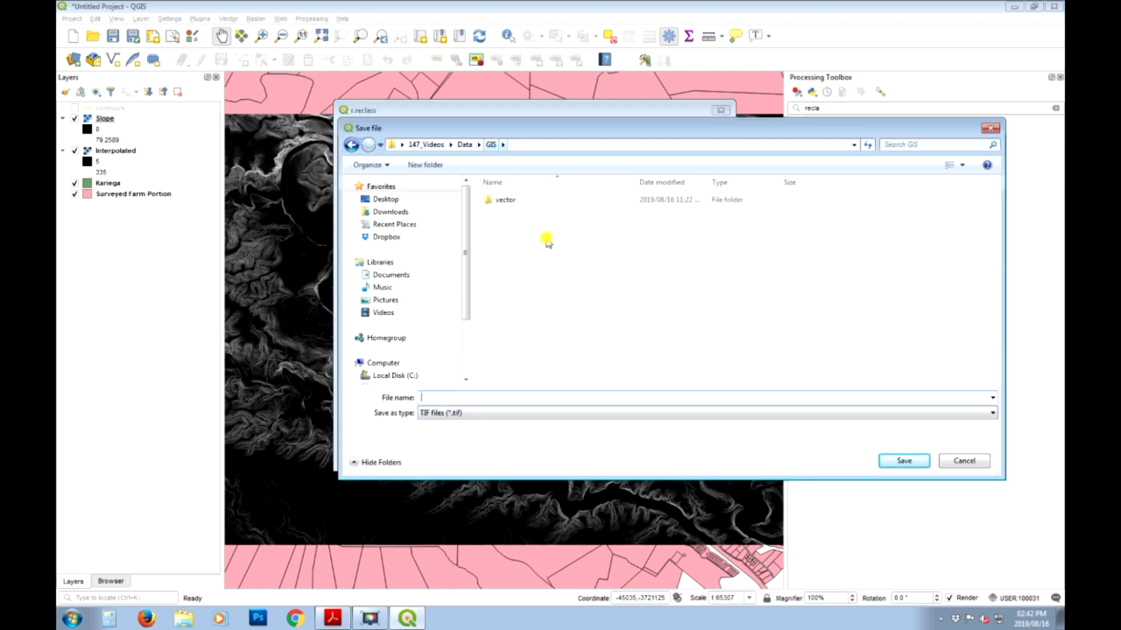
right_click(545, 272)
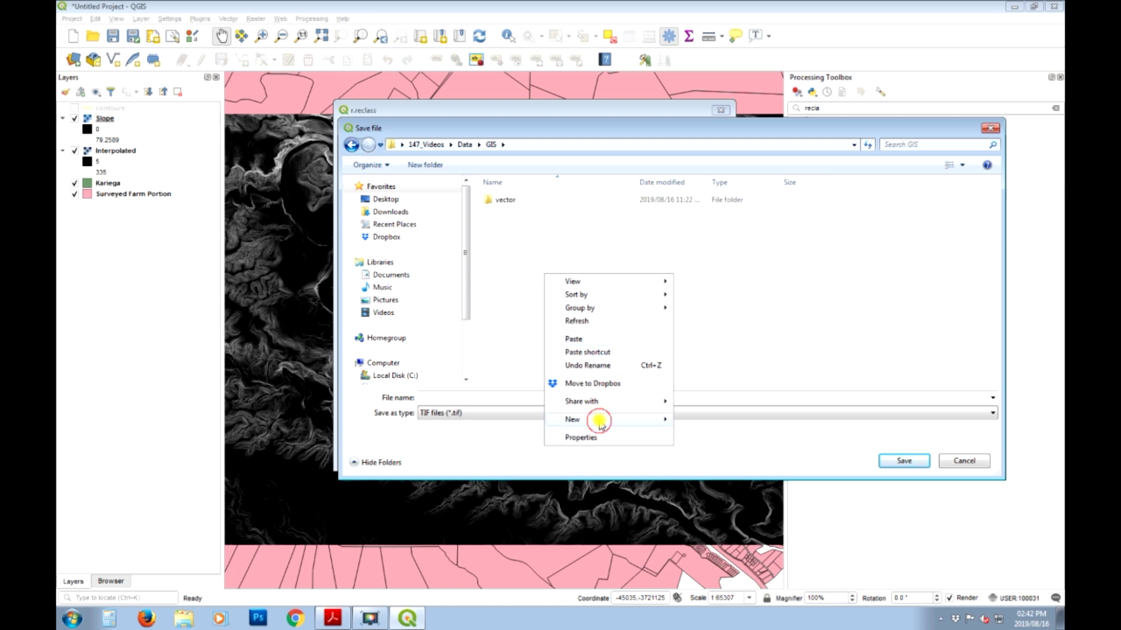
mouse_move(600, 419)
click(743, 422)
text(raster)
click(541, 325)
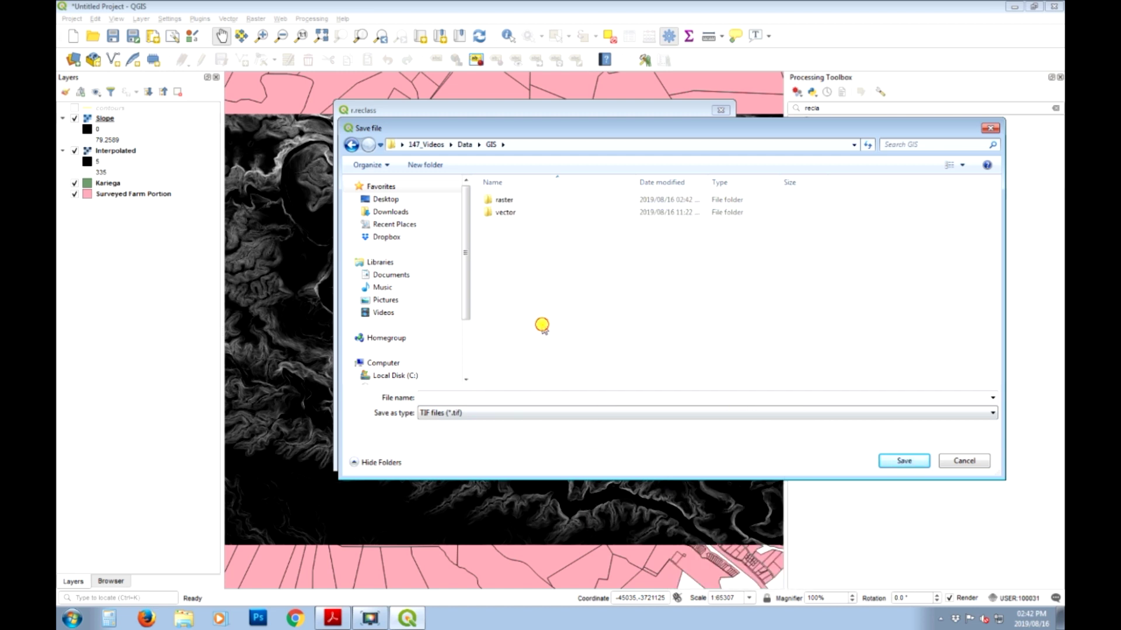
Name the output file slopecats in the raster folder and run the reclassification.
double_click(503, 199)
click(480, 397)
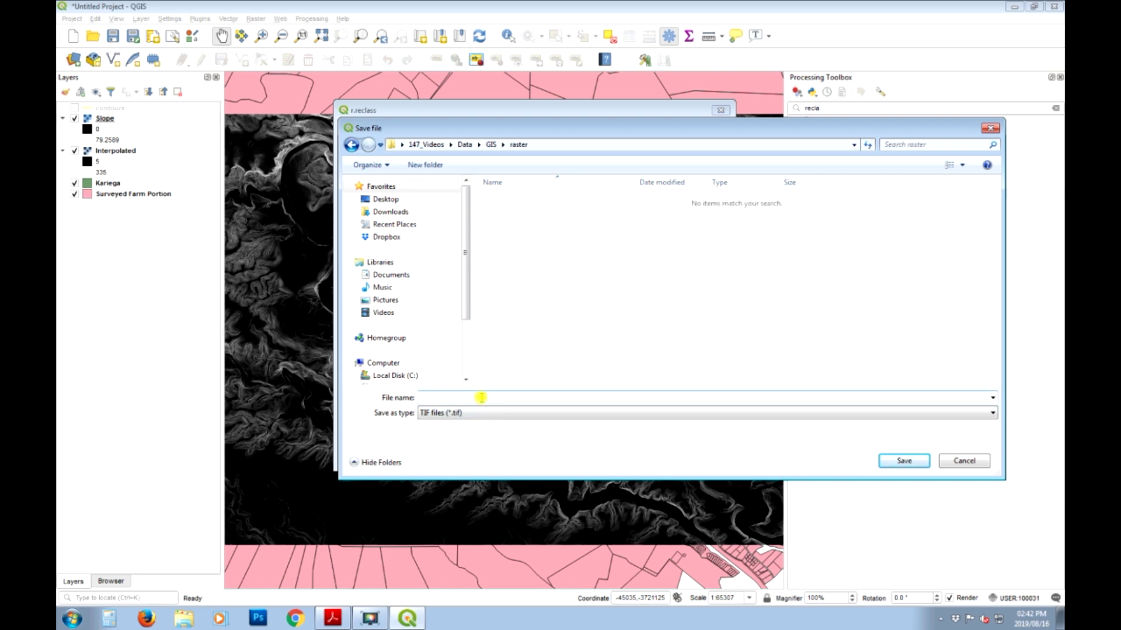
text(slp)
text(opecats)
click(907, 462)
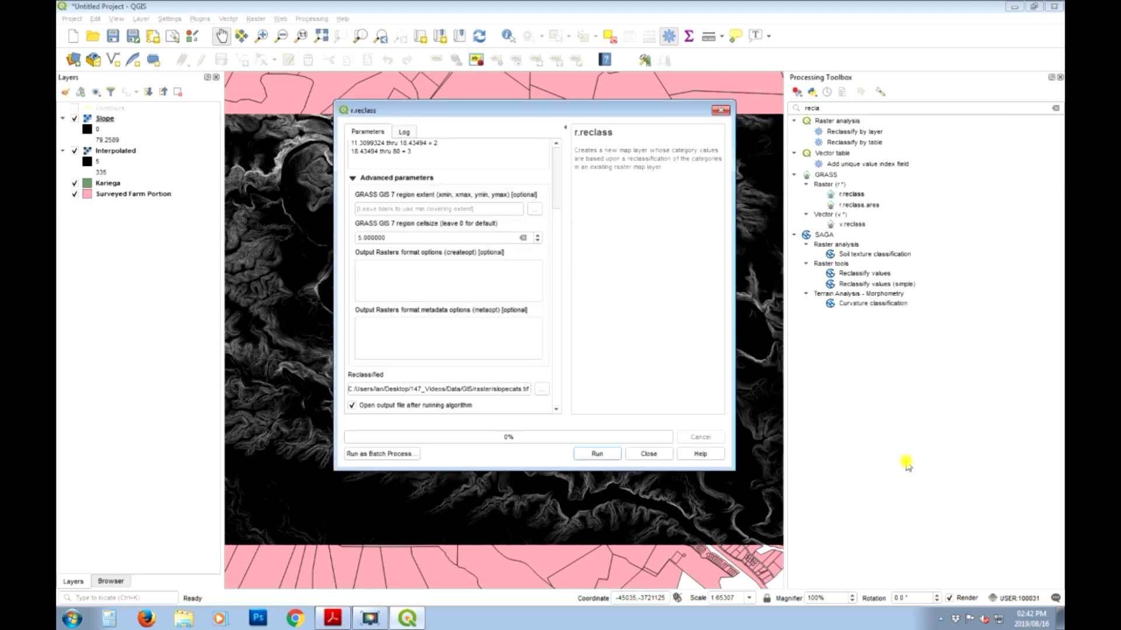
click(595, 455)
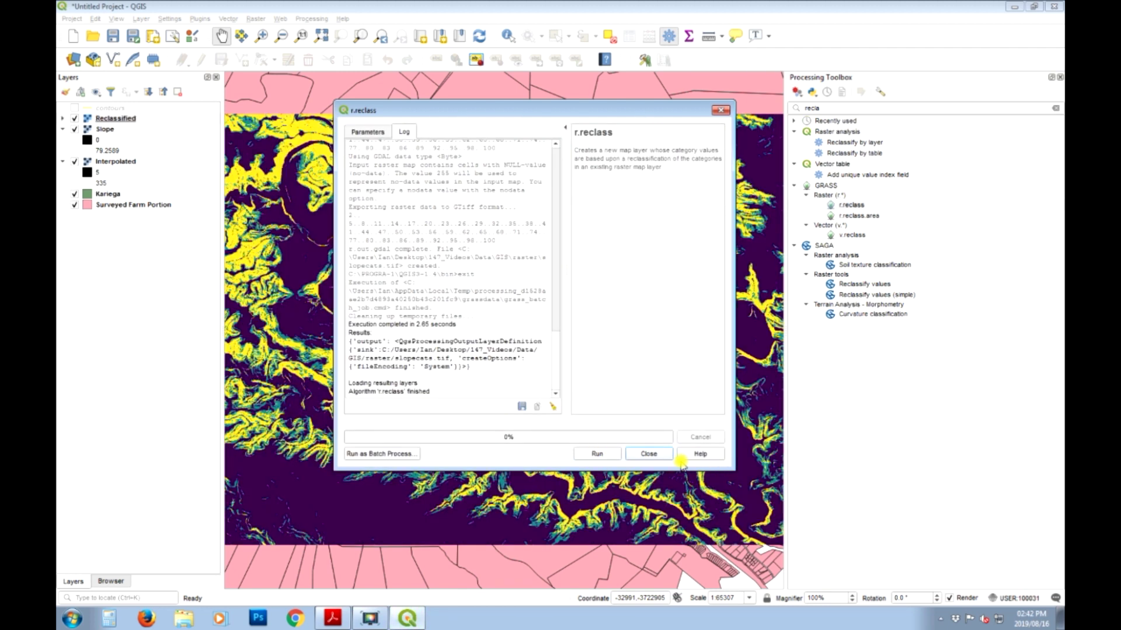
Close the r.reclass dialog, expand the Reclassified layer's legend and open that layer's symbology settings.
click(649, 453)
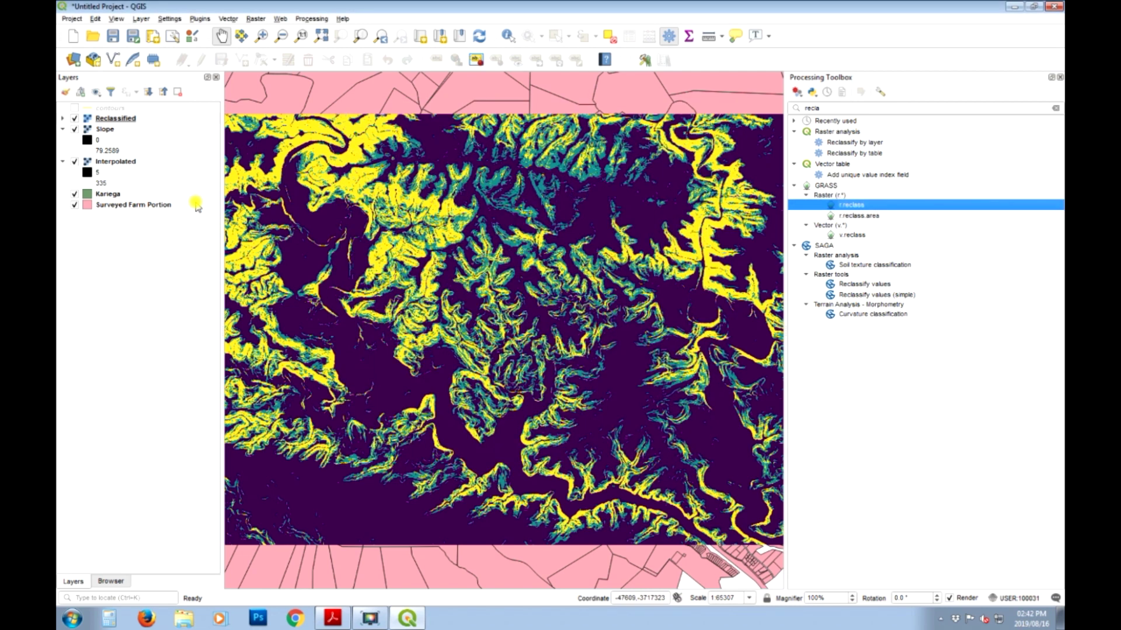
click(62, 118)
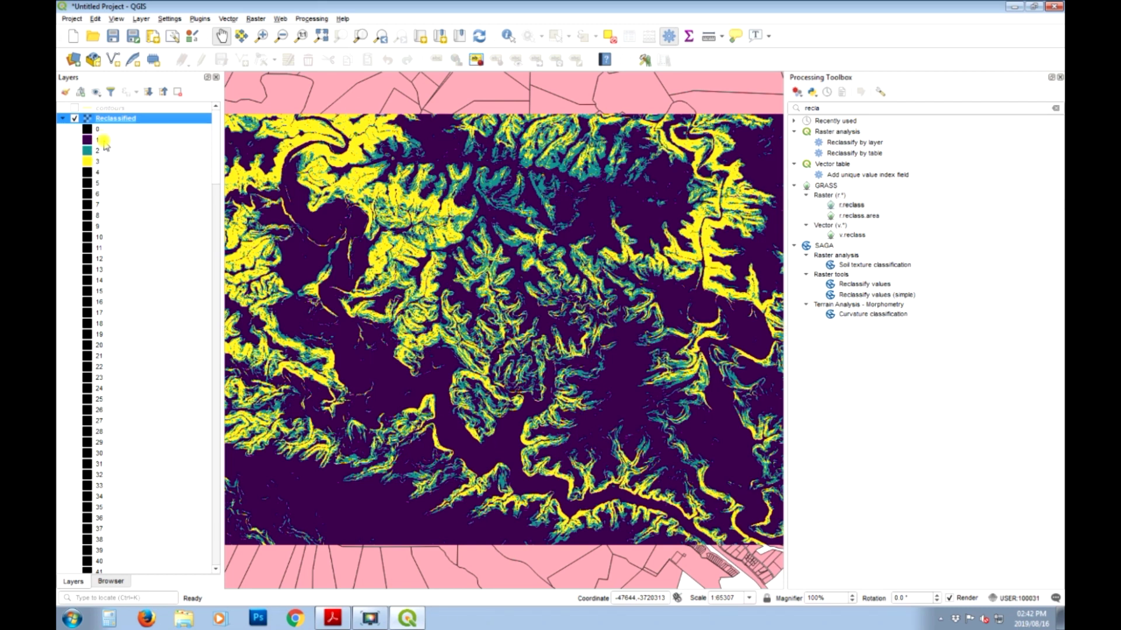
right_click(139, 119)
click(217, 297)
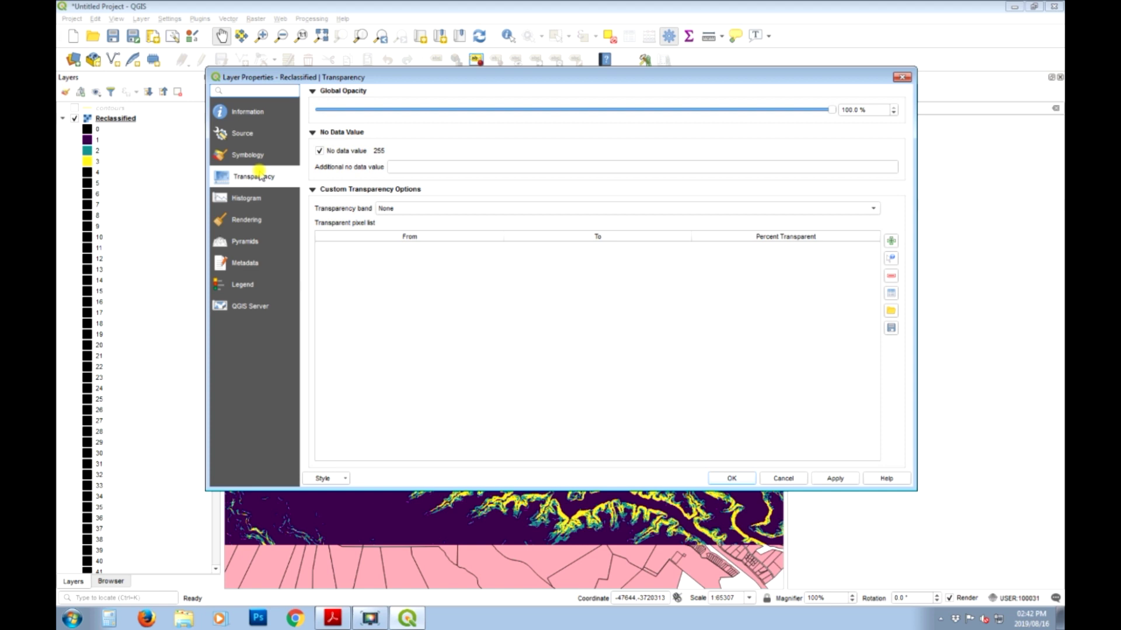
click(249, 155)
click(437, 115)
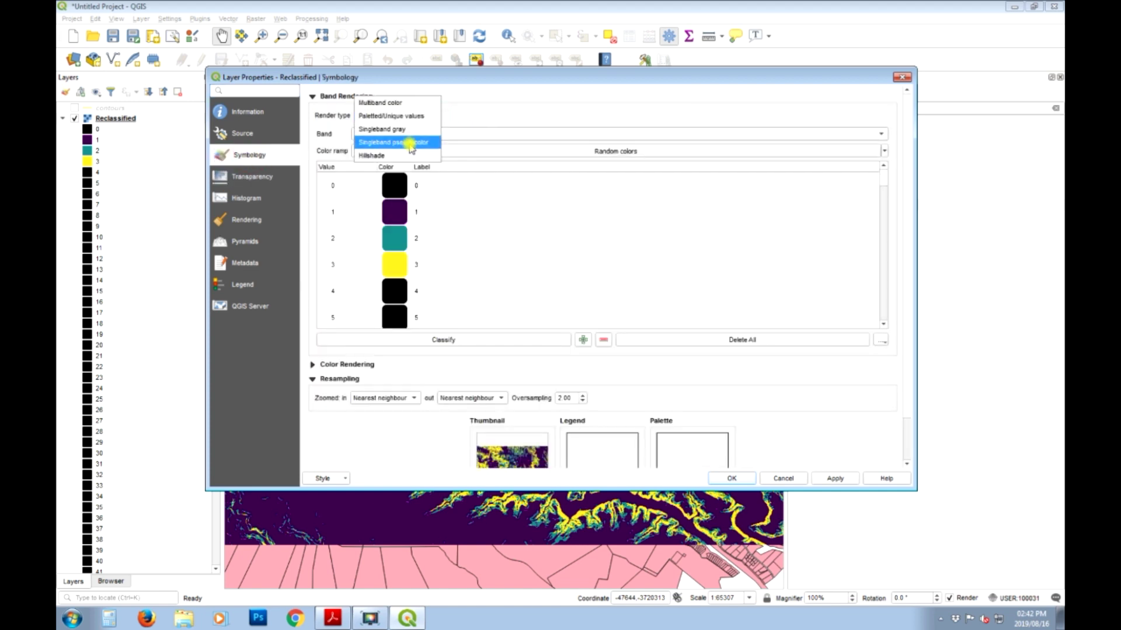
click(403, 130)
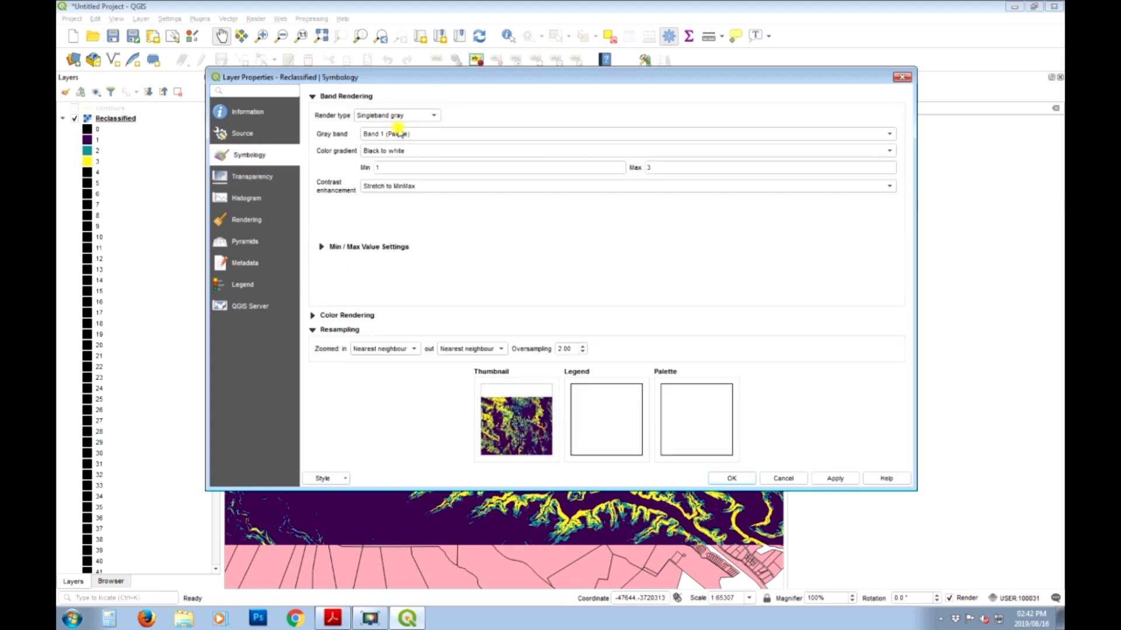
click(429, 115)
click(409, 129)
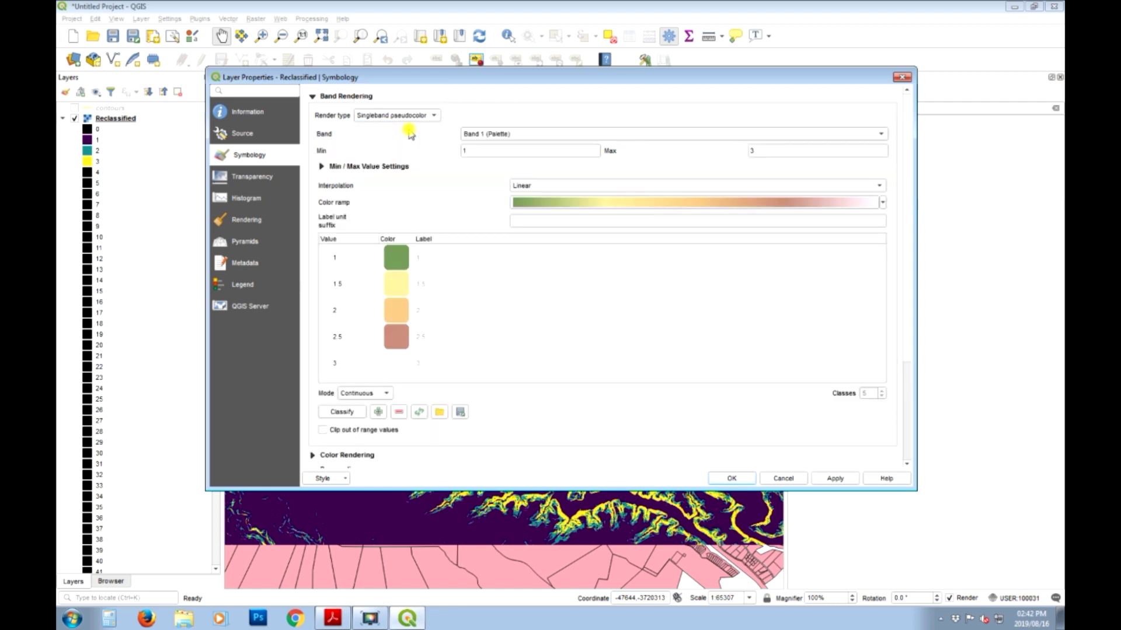
click(434, 115)
click(403, 91)
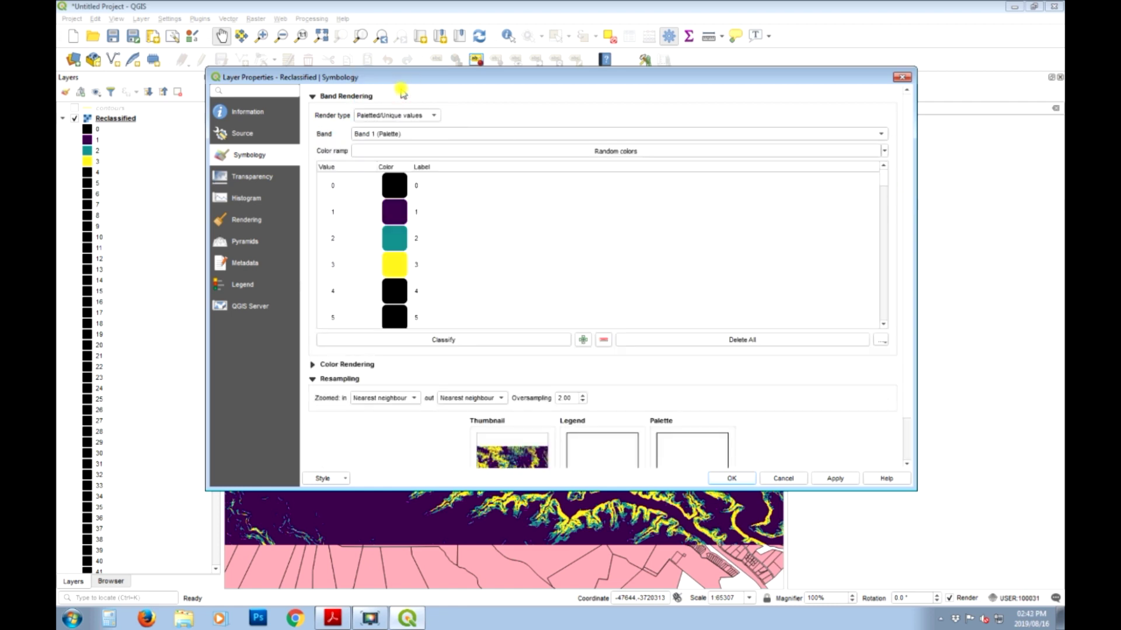
Remove class 0 and classes 4 to 255 from the Reclassified layer's paletted symbology and apply the change.
click(374, 186)
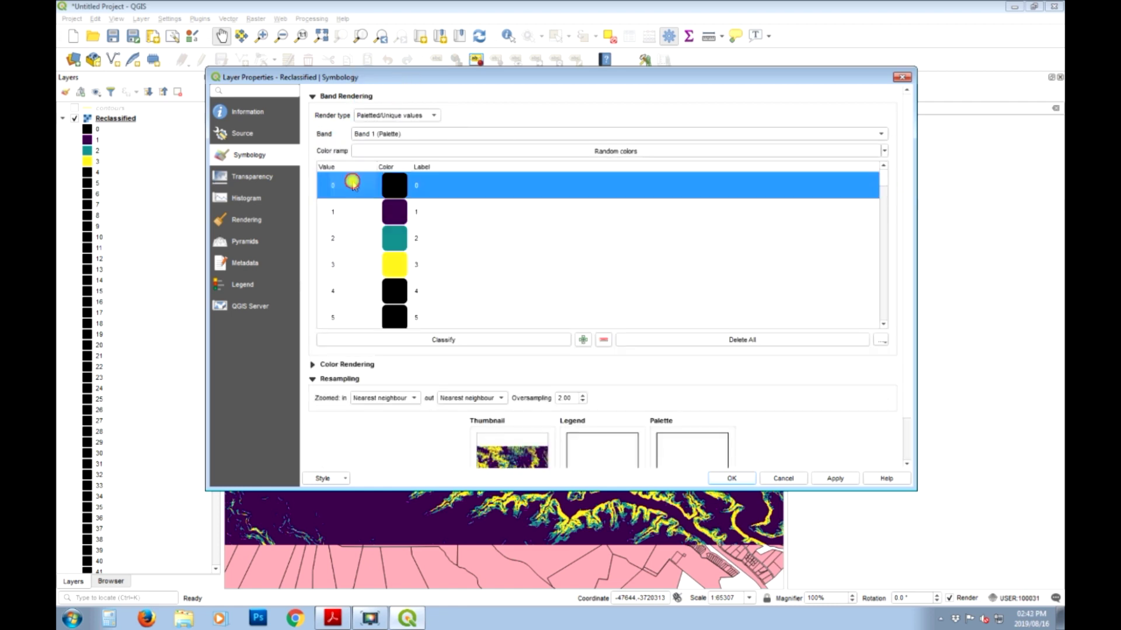
click(603, 339)
click(362, 264)
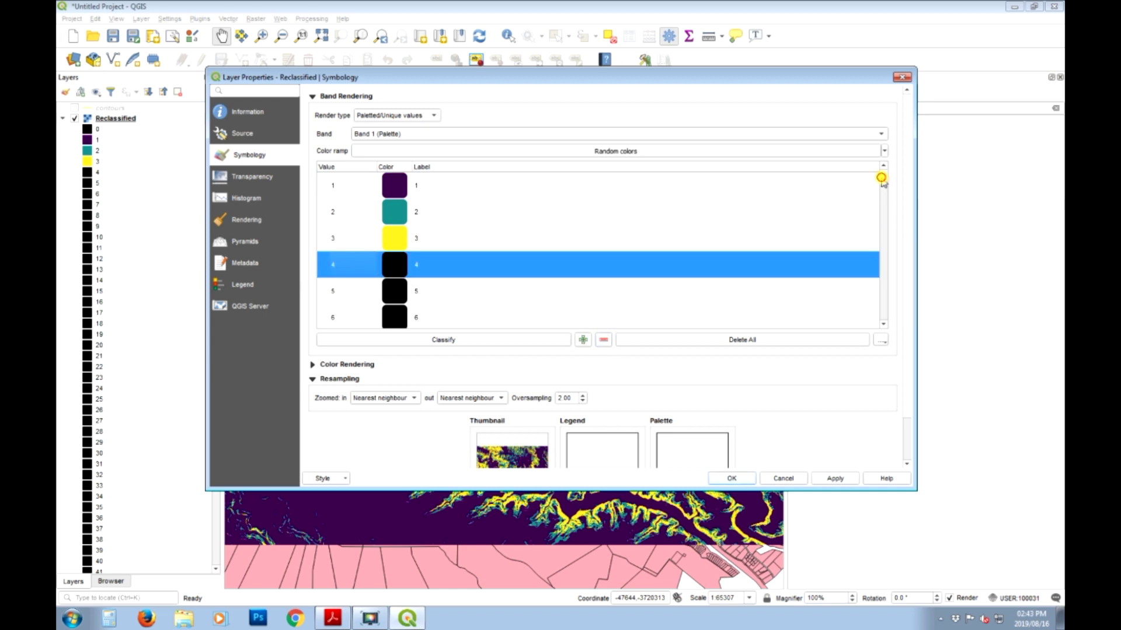
drag(882, 176, 878, 317)
shift+click(367, 290)
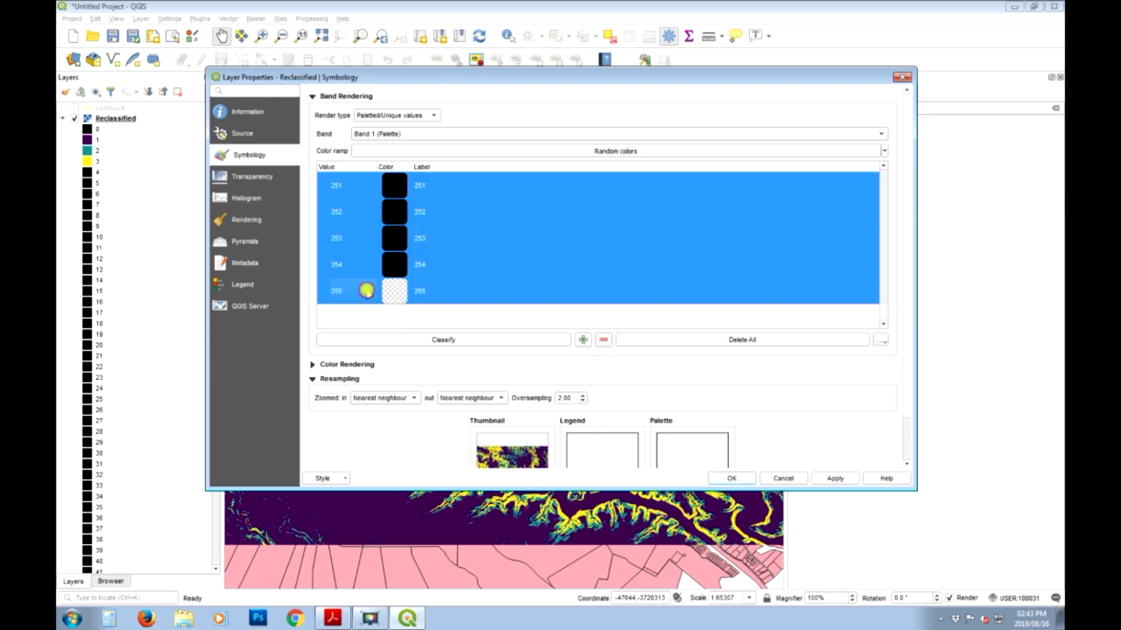
click(603, 340)
click(835, 478)
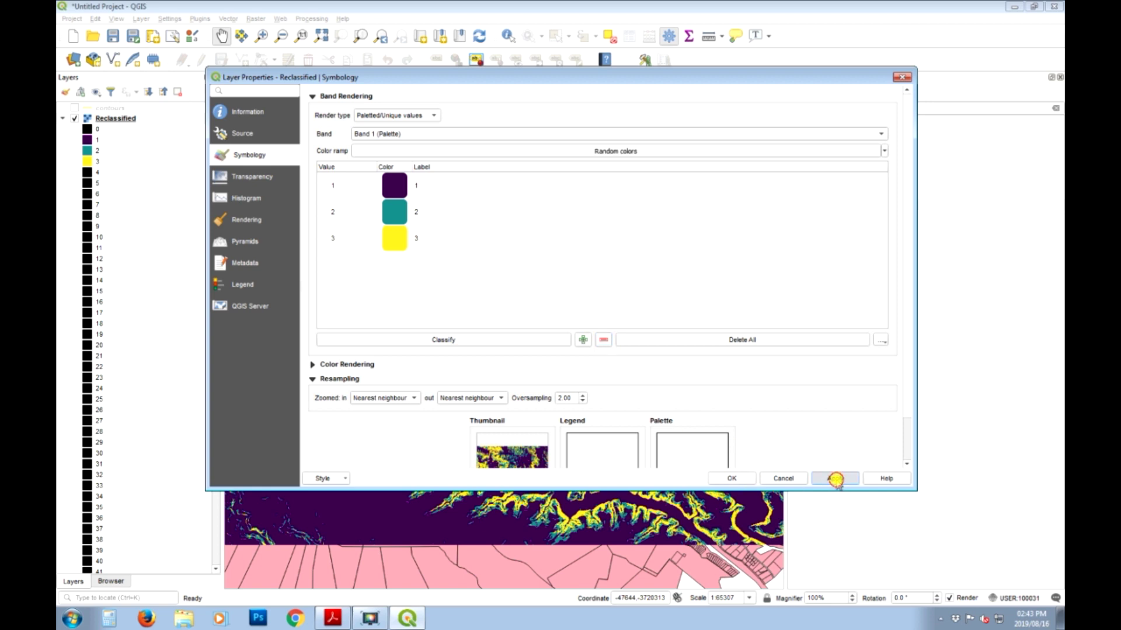
Label classes 1, 2 and 3 as "0 - 11.309324", "11.309324 - 18.43494" and "18.43494 - 80", and accept the layer properties.
double_click(438, 186)
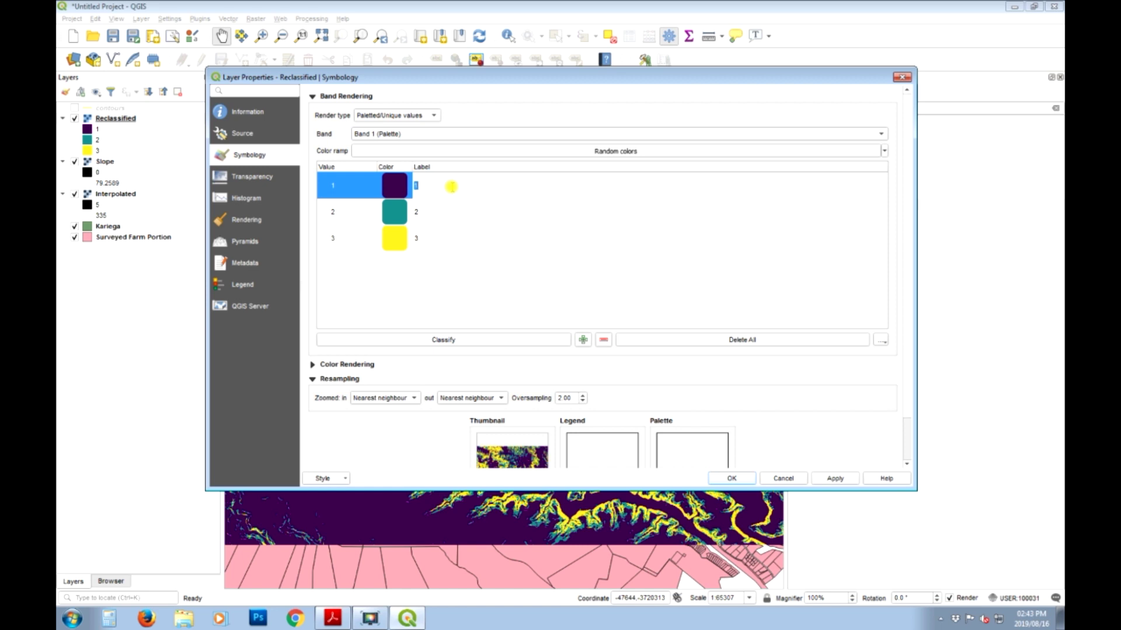
text(0 - 11.309324)
click(437, 215)
double_click(438, 216)
text(11)
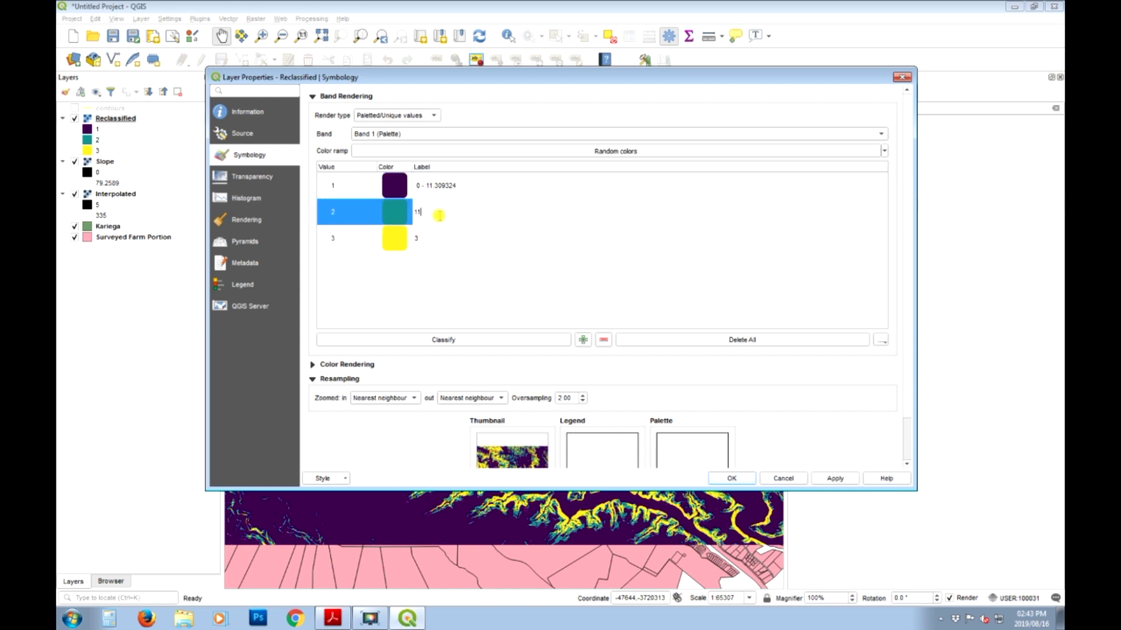
text(.309)
text(32)
text(4 - 18.4)
text(3494)
click(453, 242)
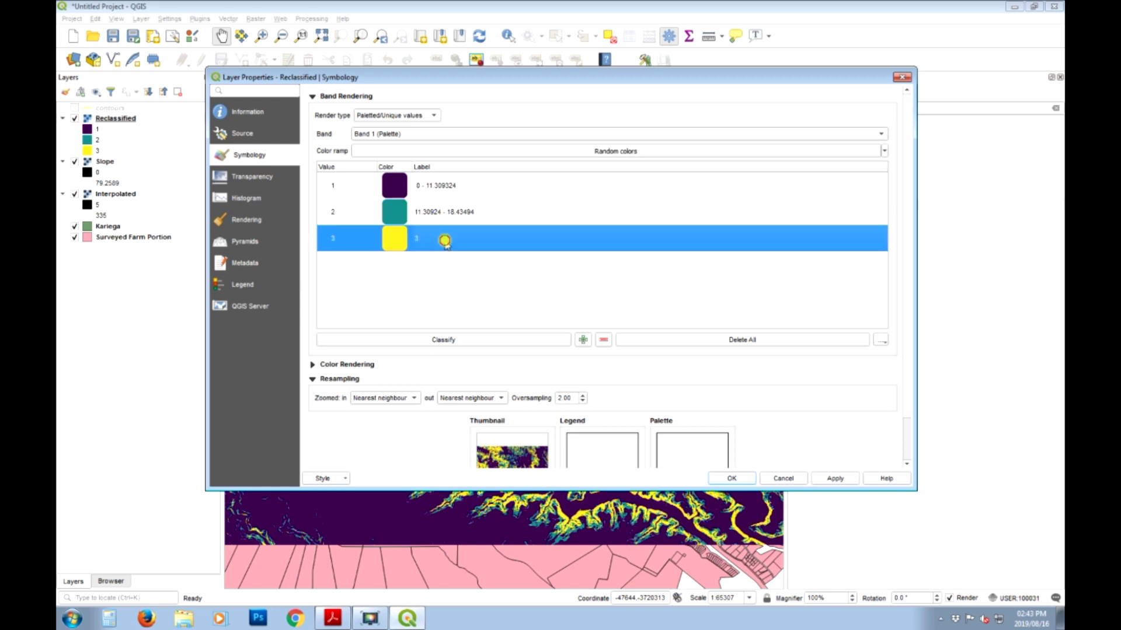
double_click(433, 239)
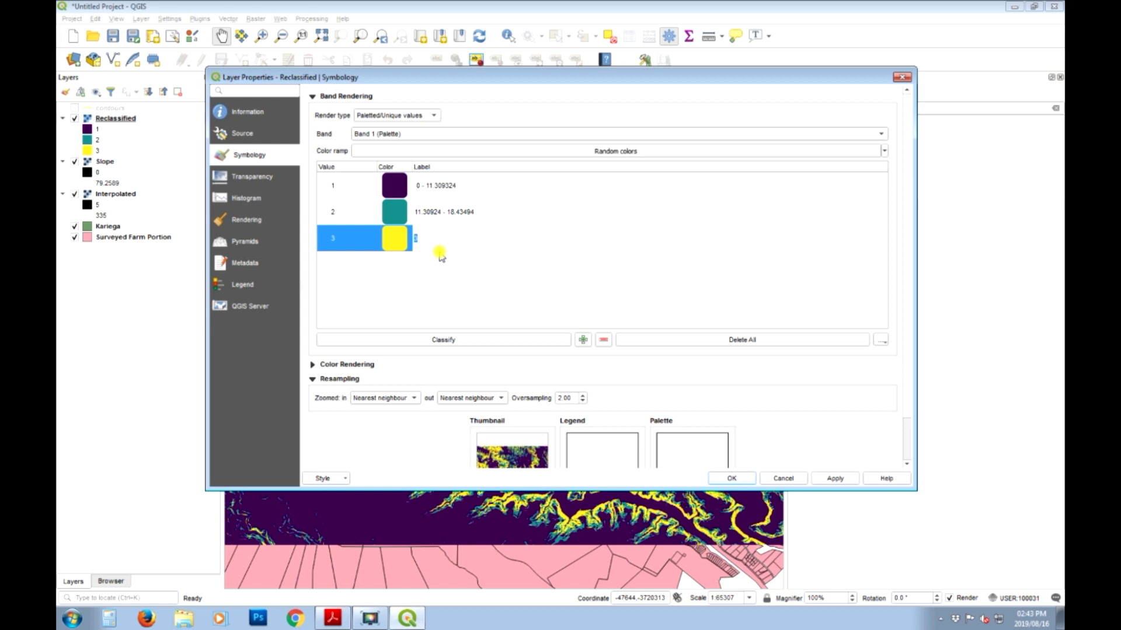
text(18.434)
double_click(443, 244)
click(833, 479)
click(738, 480)
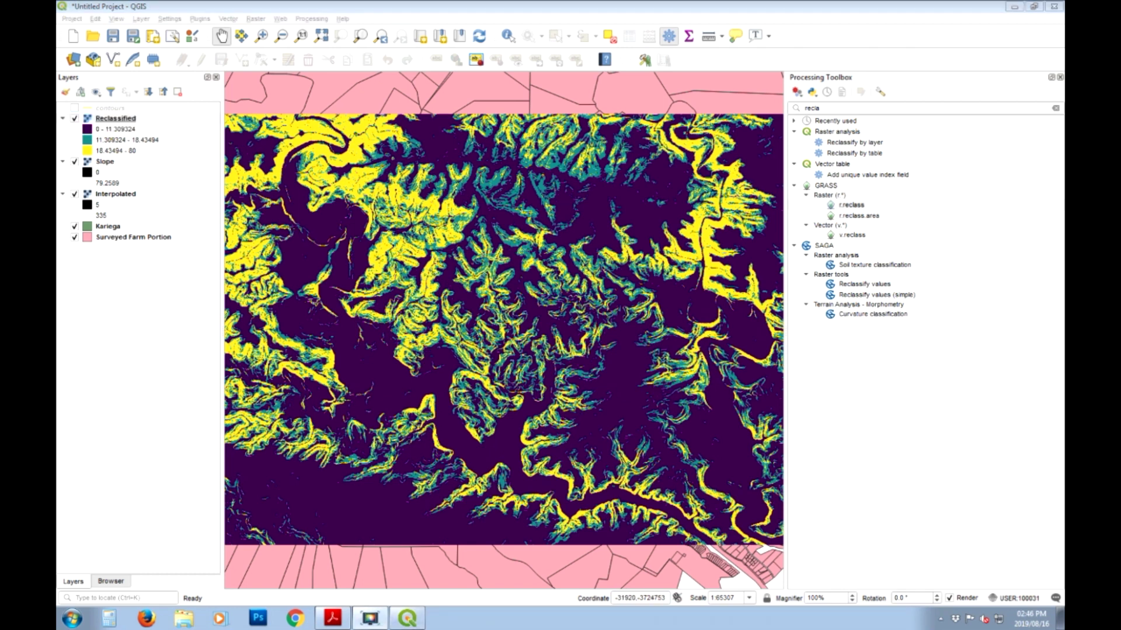
Close the Processing Toolbox and relabel class 1 of the Reclassified layer as "< 1:5".
click(1060, 77)
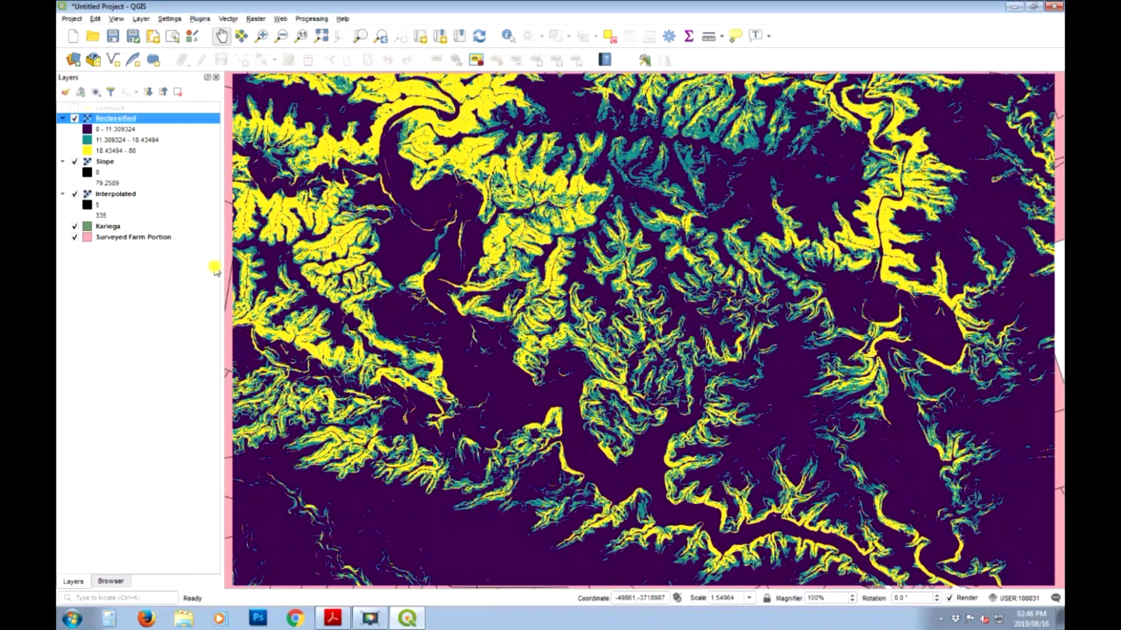
right_click(132, 119)
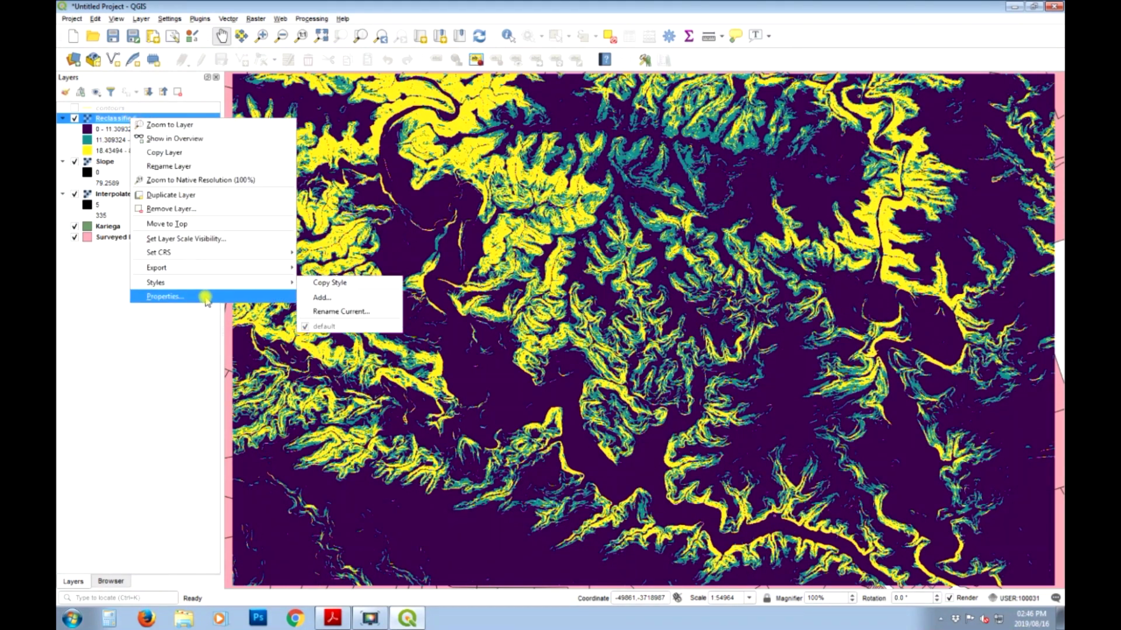
click(205, 301)
double_click(478, 189)
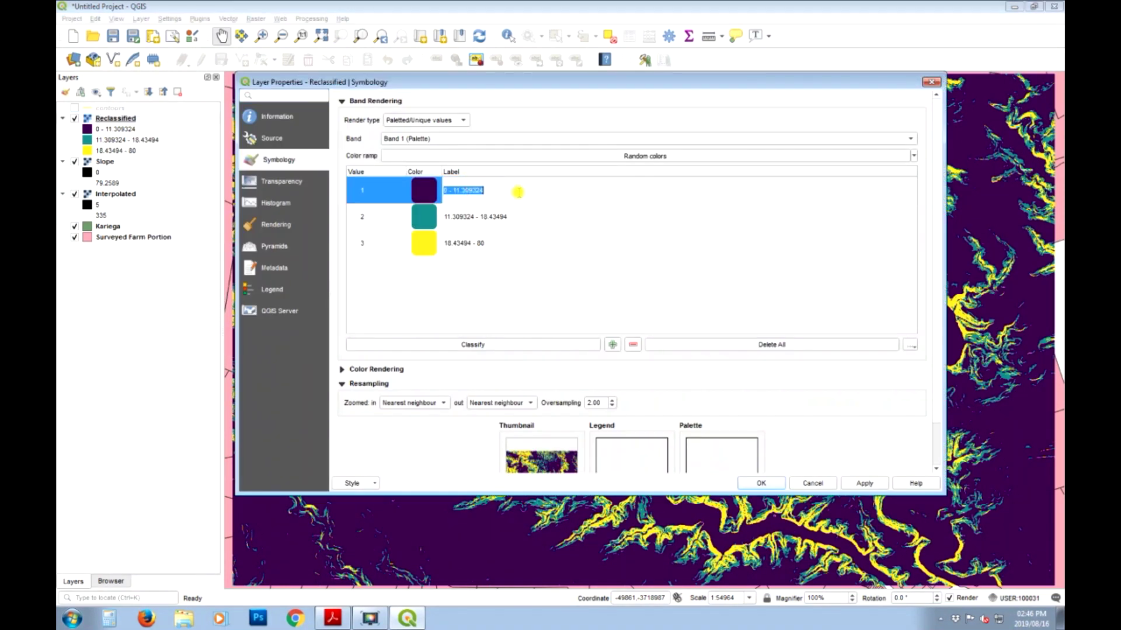
text(< 1.5)
Relabel class 2 as "1:5 - 1:3" and class 3 as "> 1:3", and accept the layer properties.
click(526, 217)
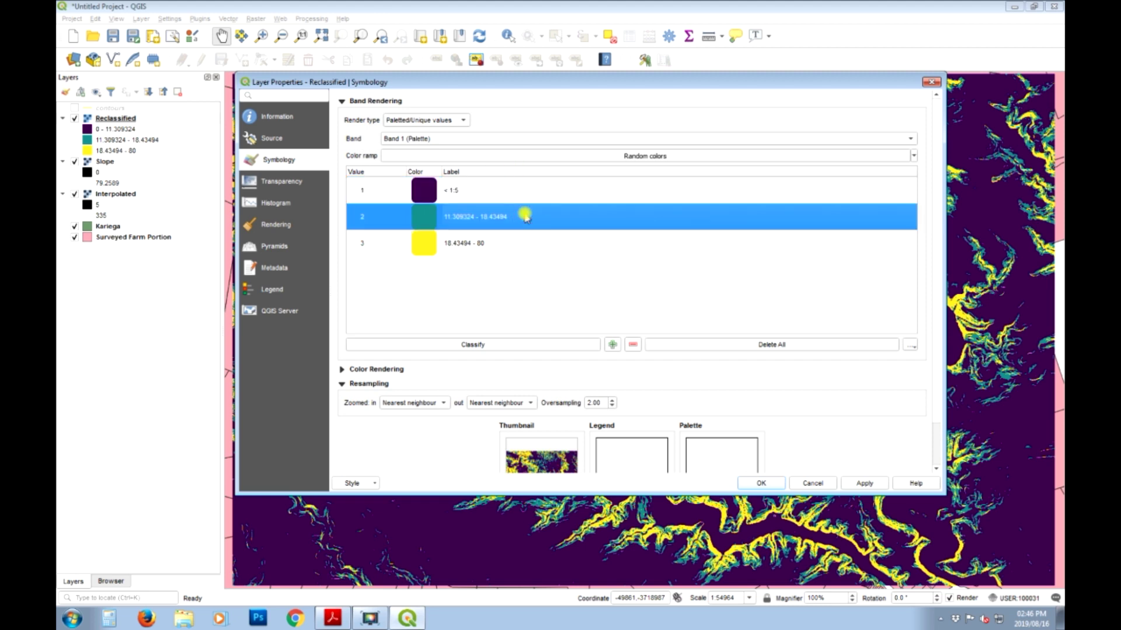
key(shift+Down)
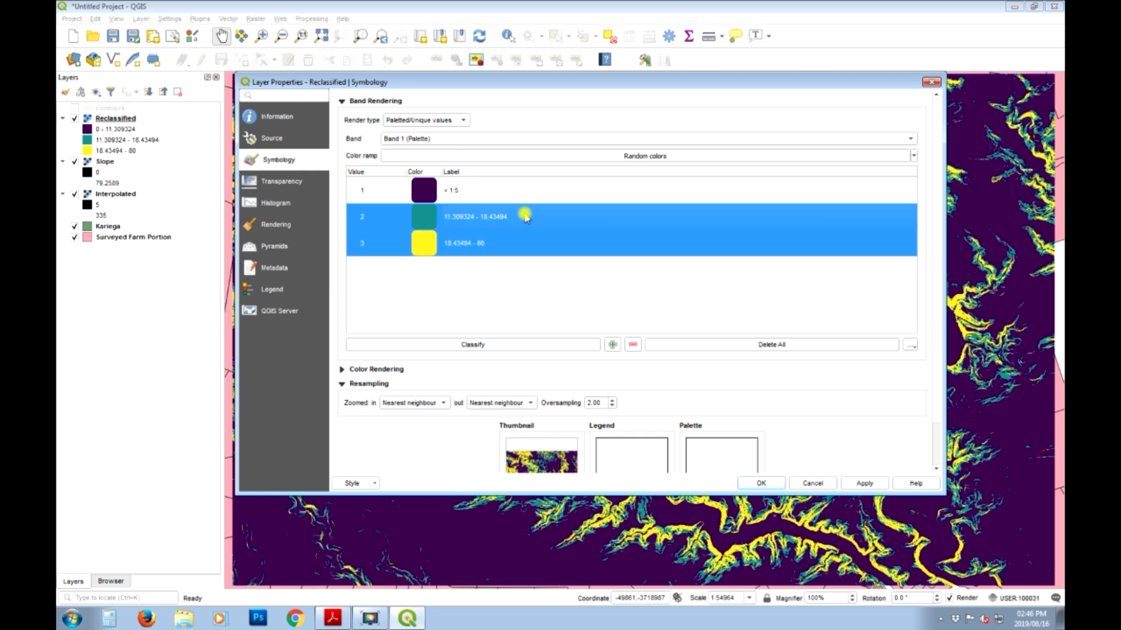
double_click(478, 219)
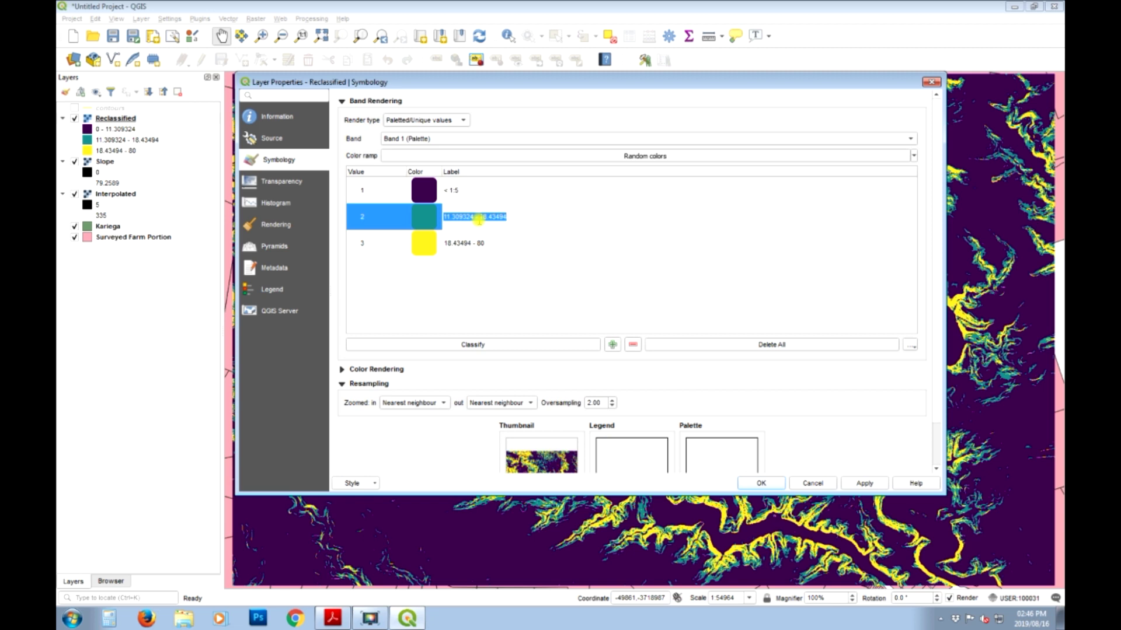
text(1:5 - 1:3)
double_click(494, 242)
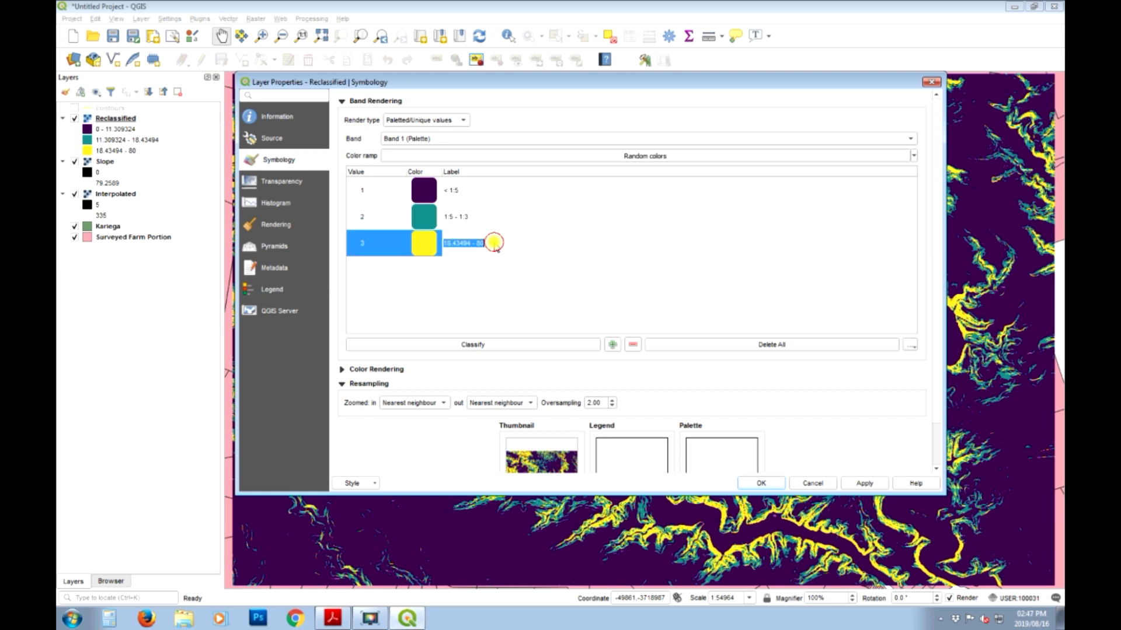
text(> 1:3)
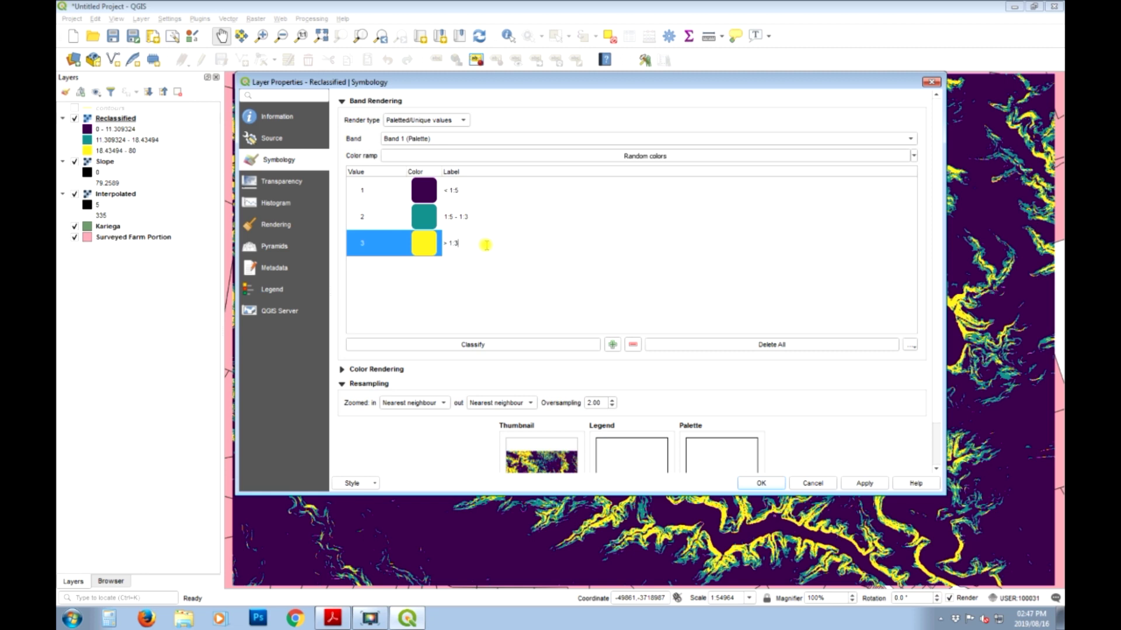
click(866, 484)
click(769, 482)
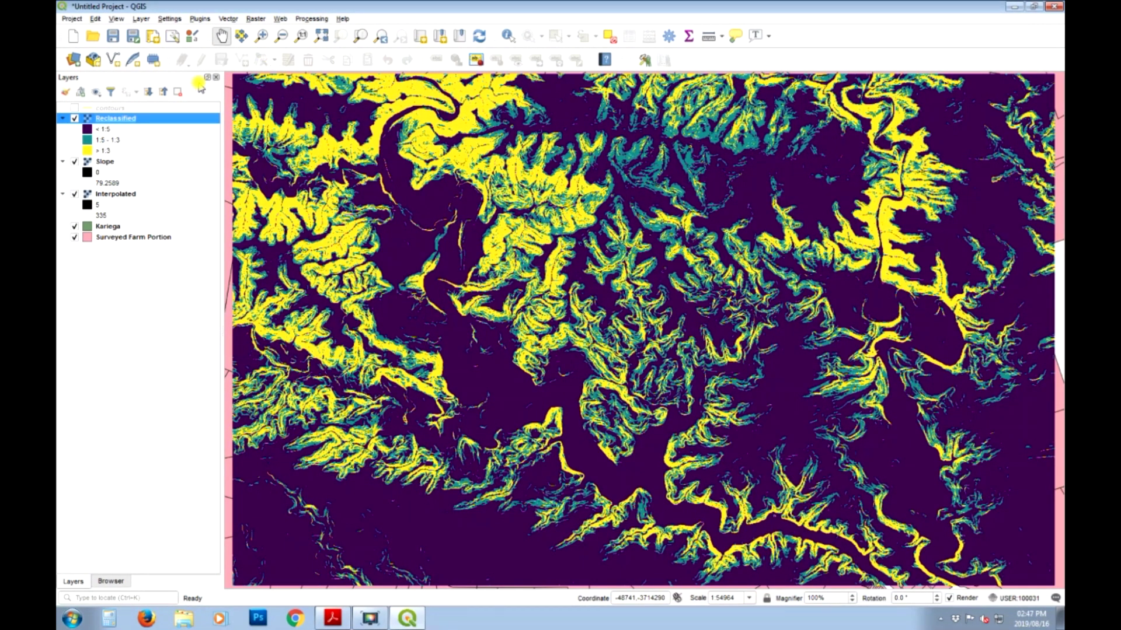
Generate a hillshade raster from the Interpolated layer with the default settings and close the tool.
click(257, 19)
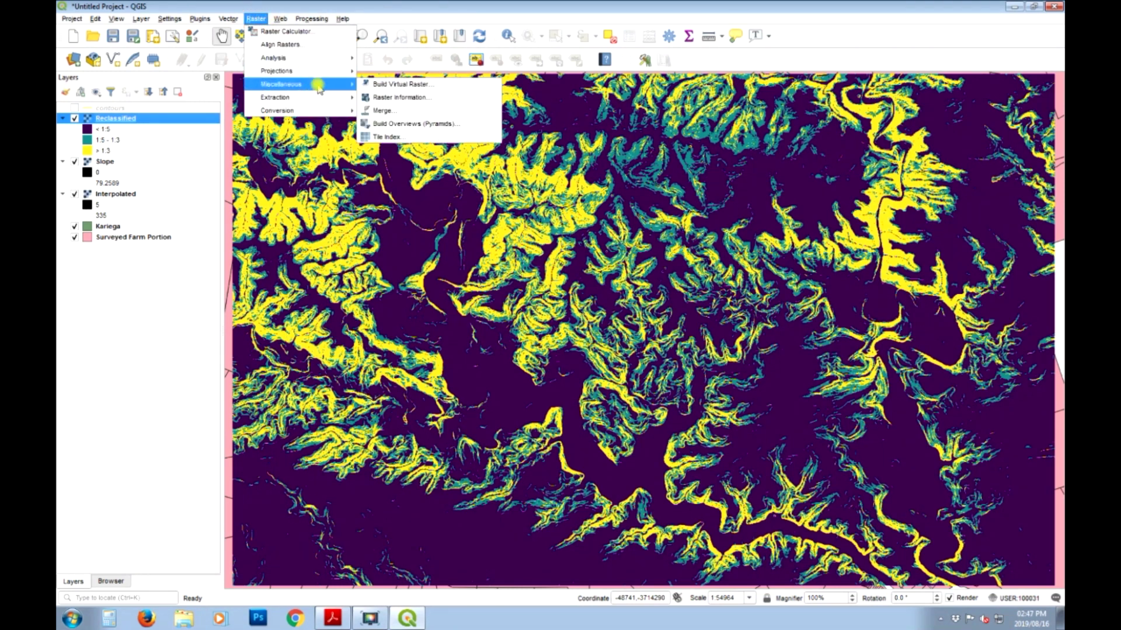
mouse_move(315, 61)
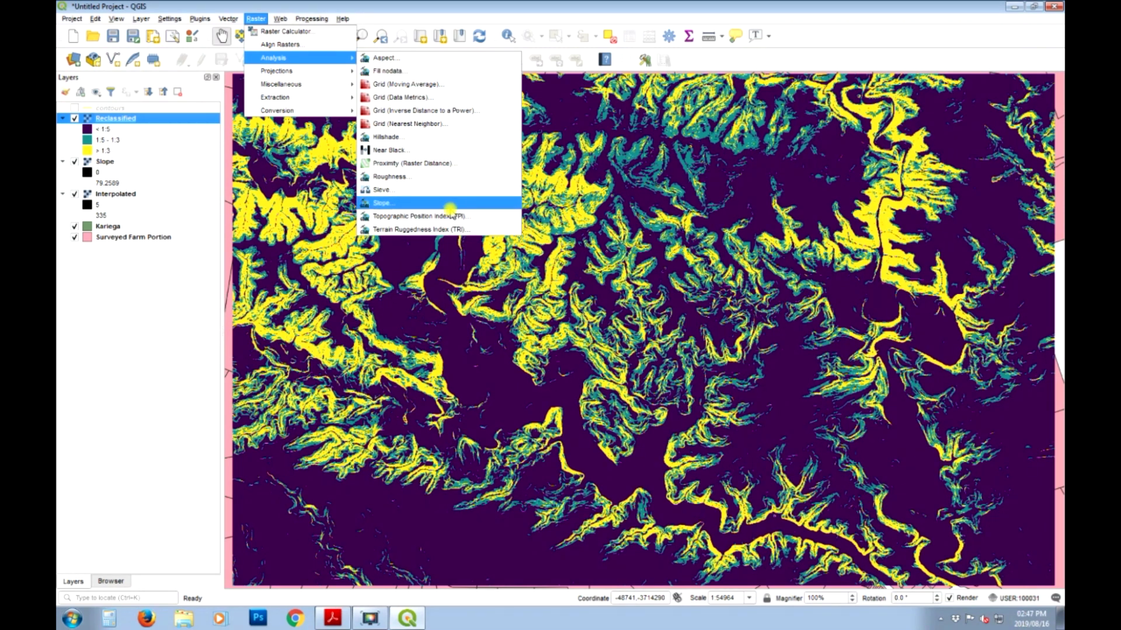
click(408, 137)
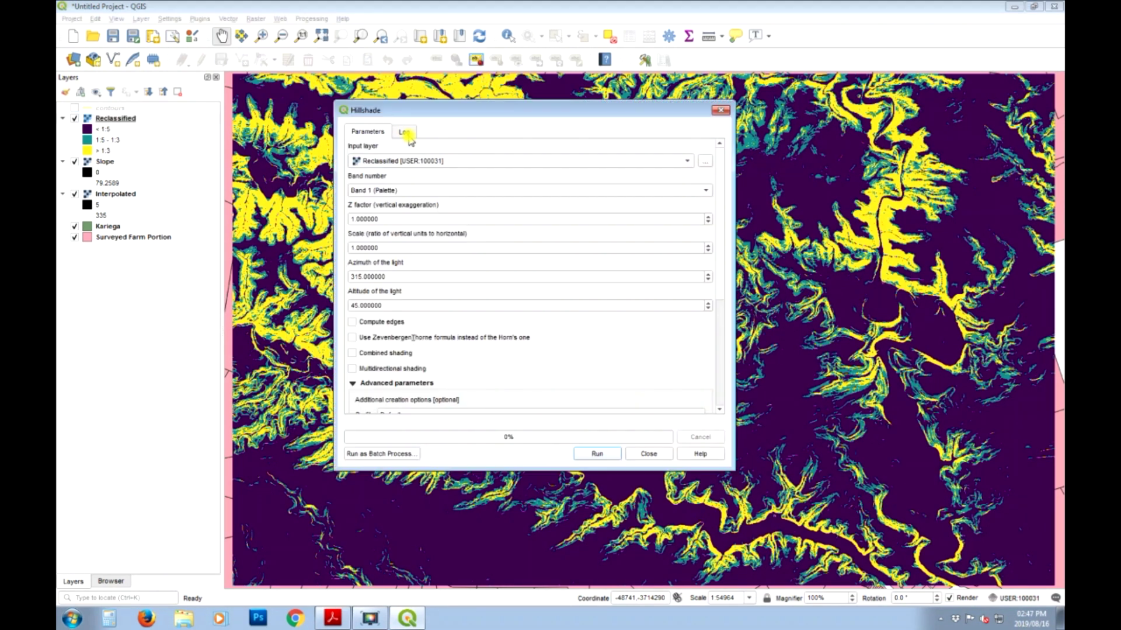
click(608, 152)
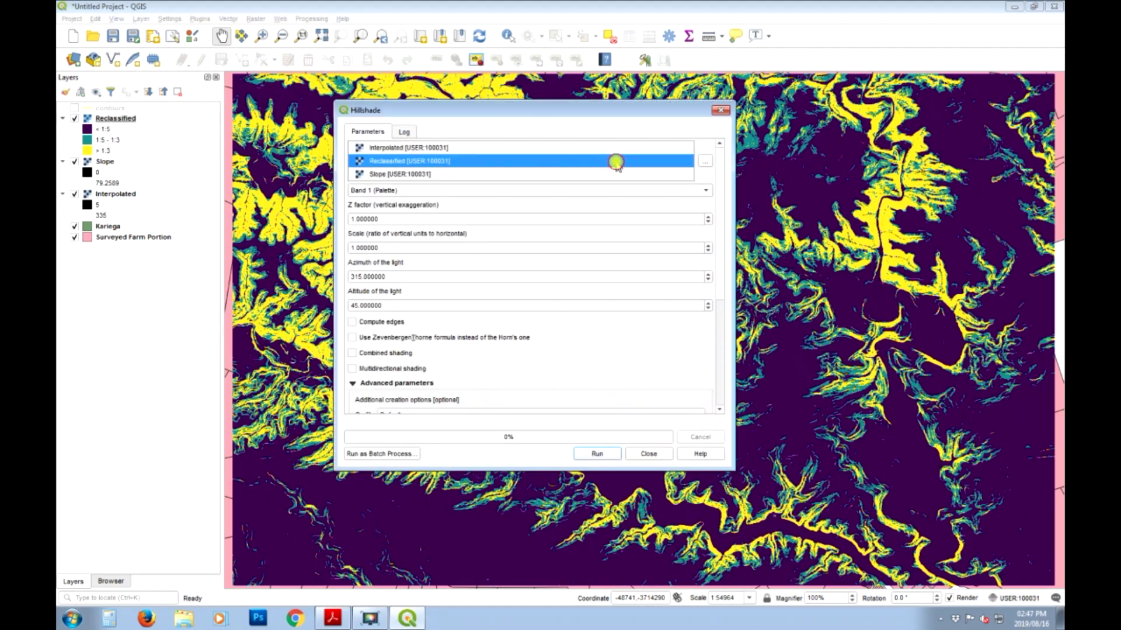
click(401, 148)
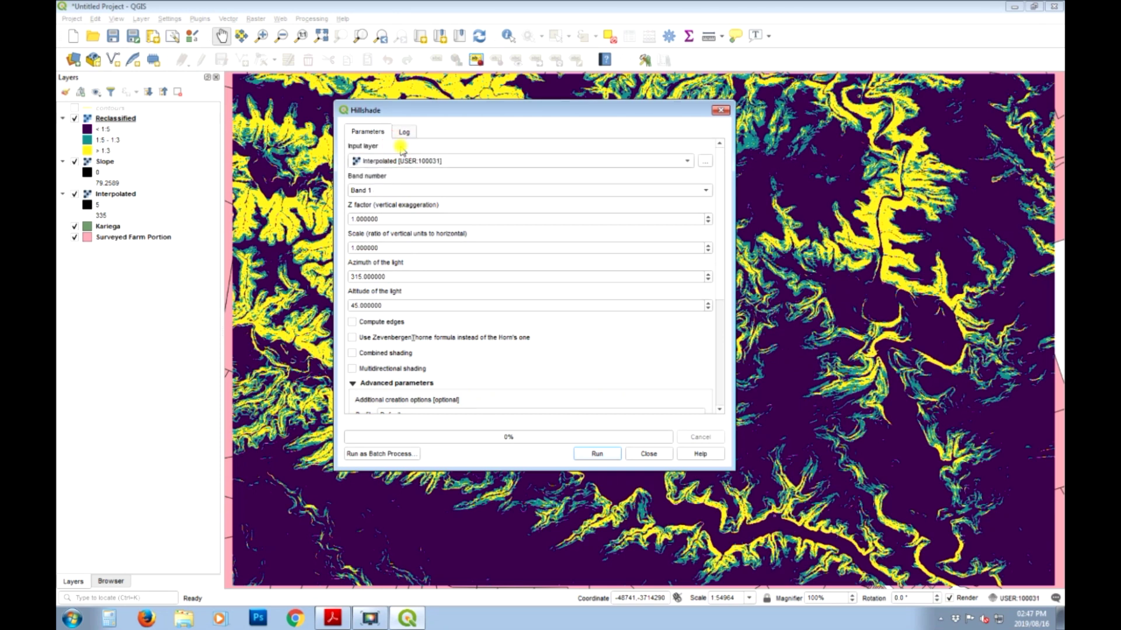
scroll(721, 292, down, 5)
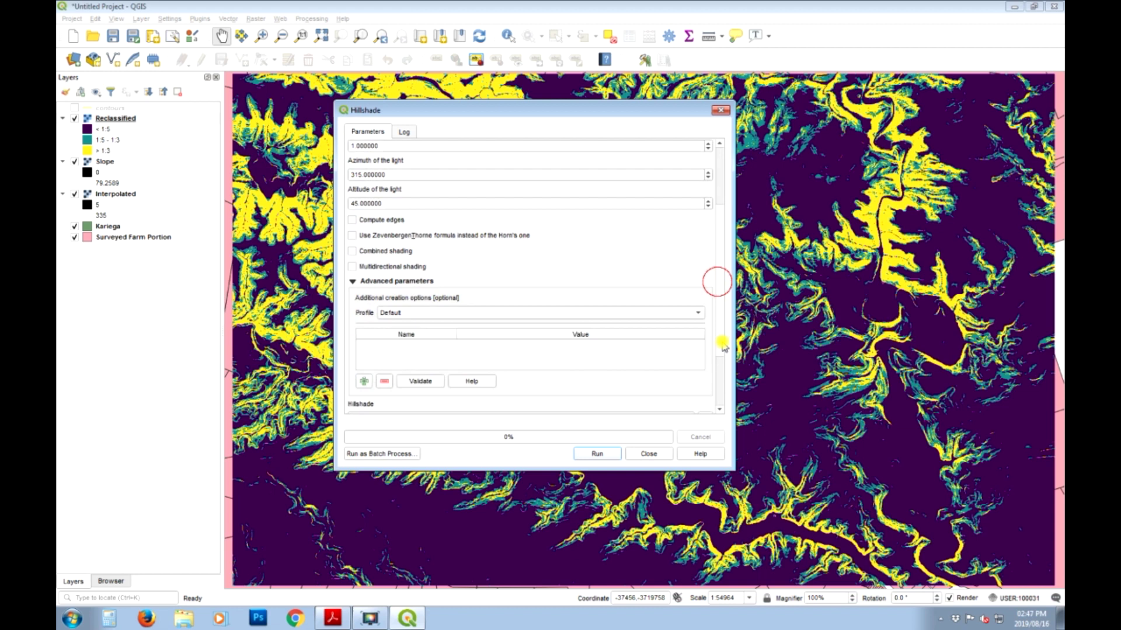
click(606, 454)
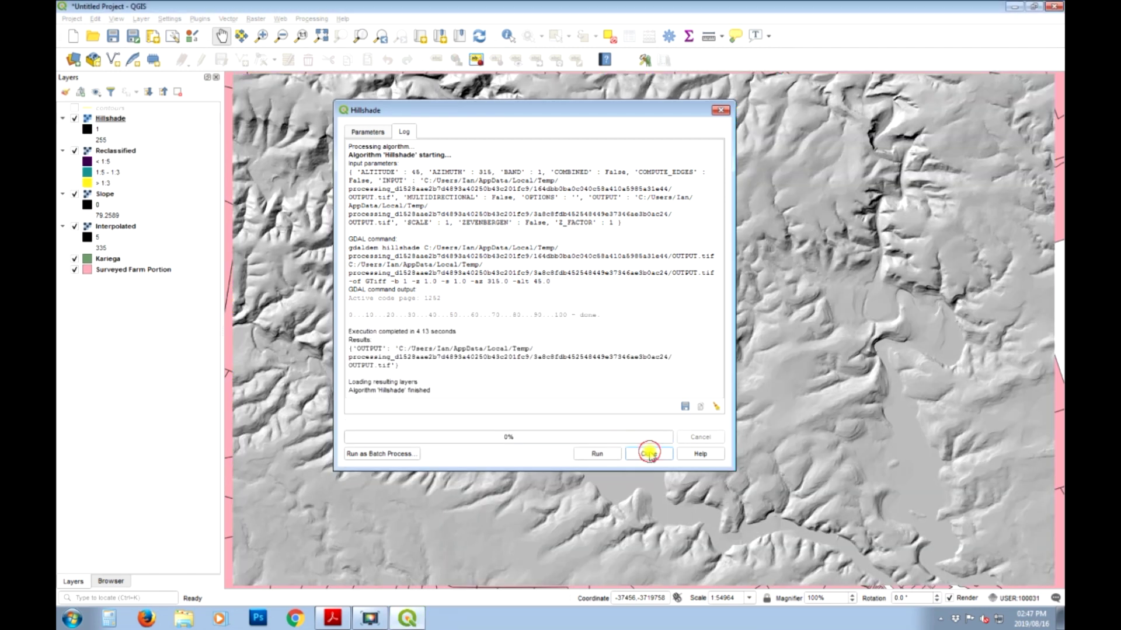
click(646, 453)
Reduce the Hillshade layer's global opacity to 40.3 % and accept the layer properties.
right_click(131, 119)
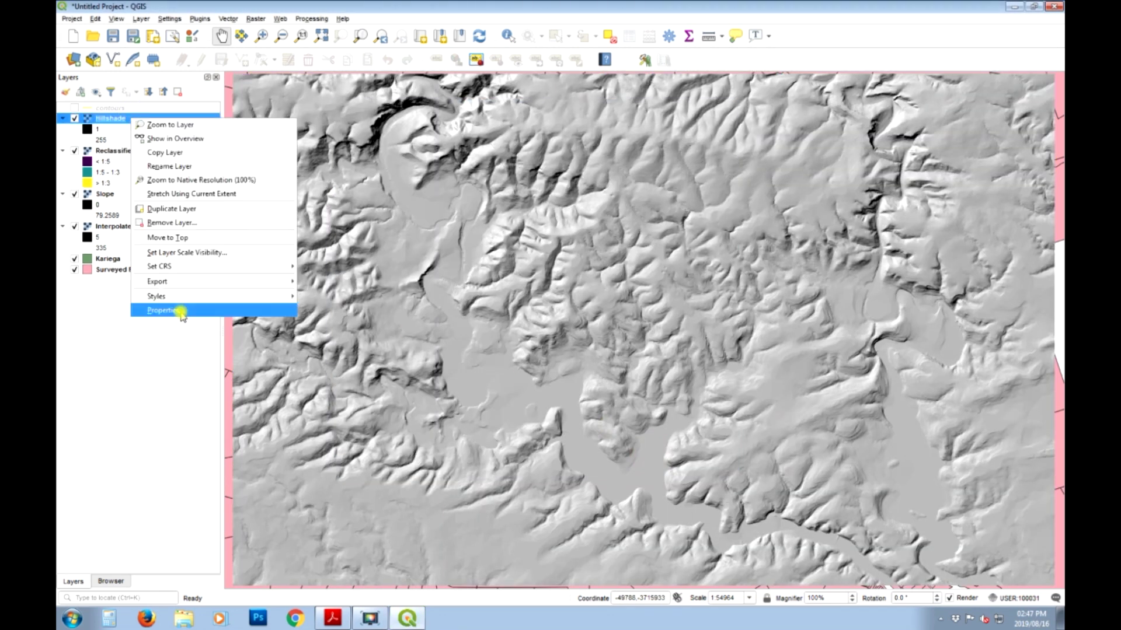
click(174, 310)
click(452, 122)
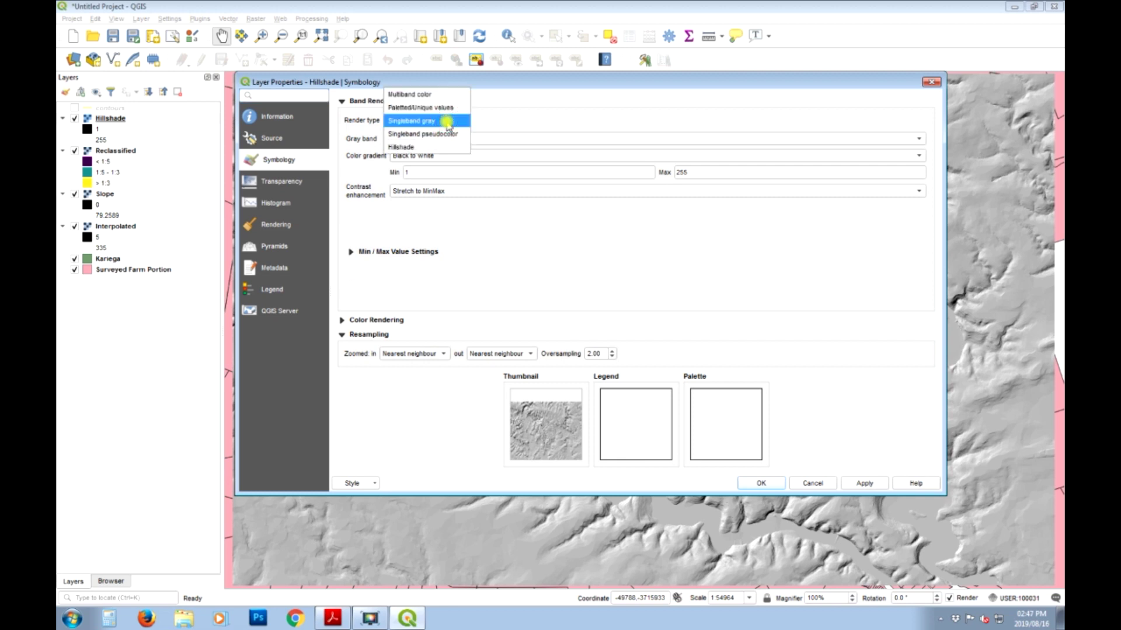
click(447, 122)
click(283, 181)
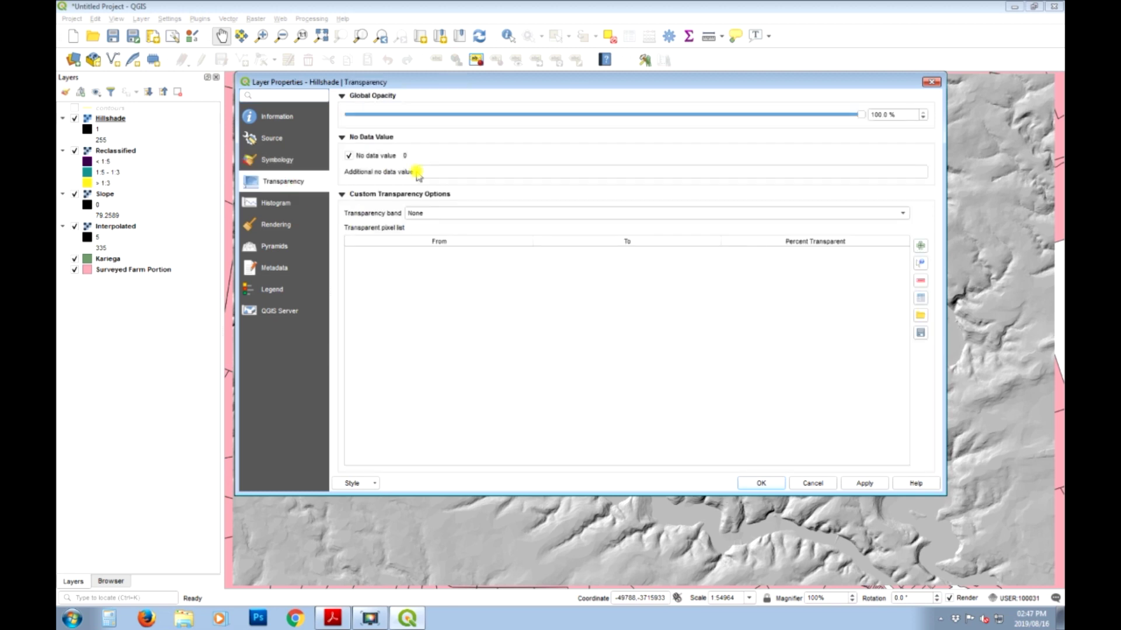
drag(857, 117, 564, 124)
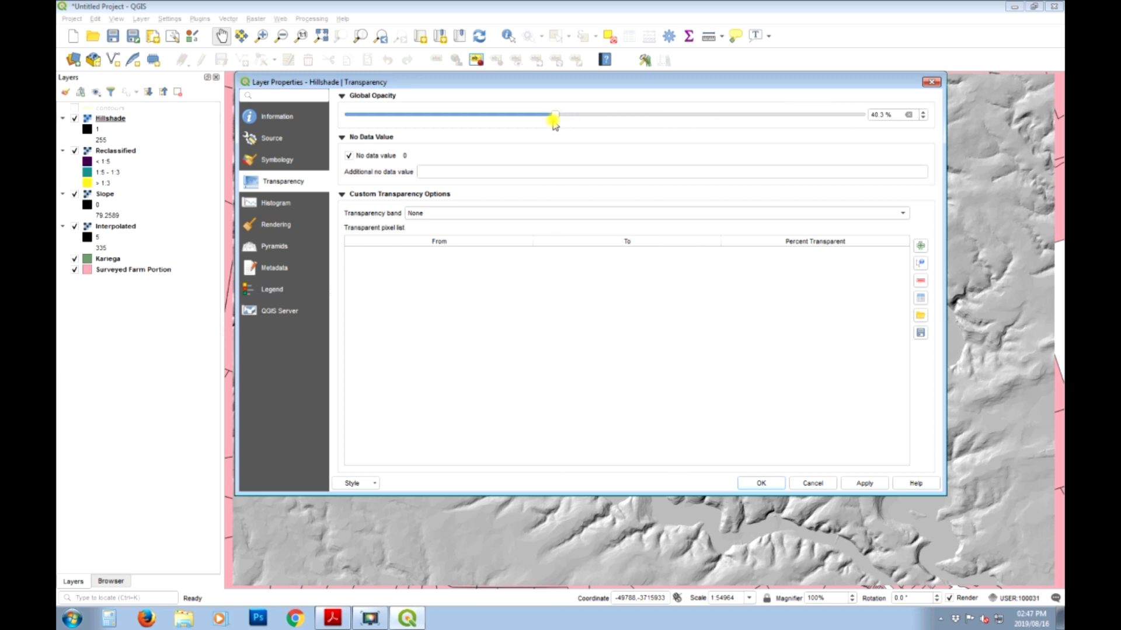
click(864, 483)
click(761, 484)
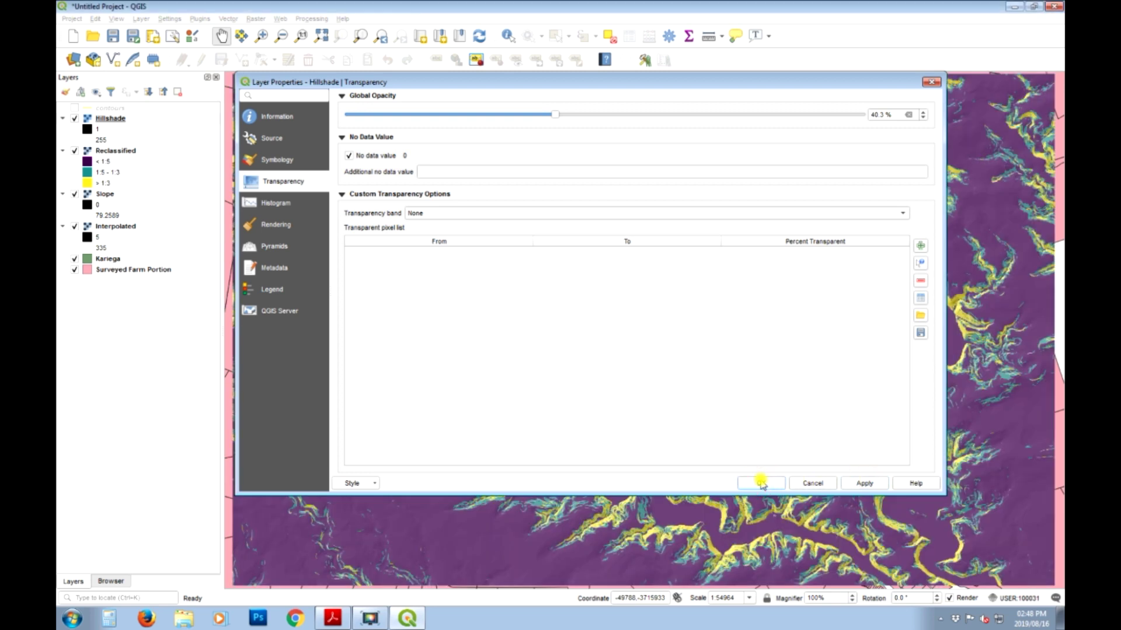
Raise the Hillshade layer's global opacity above its current setting and accept the layer properties.
click(112, 119)
right_click(112, 118)
click(186, 318)
right_click(113, 118)
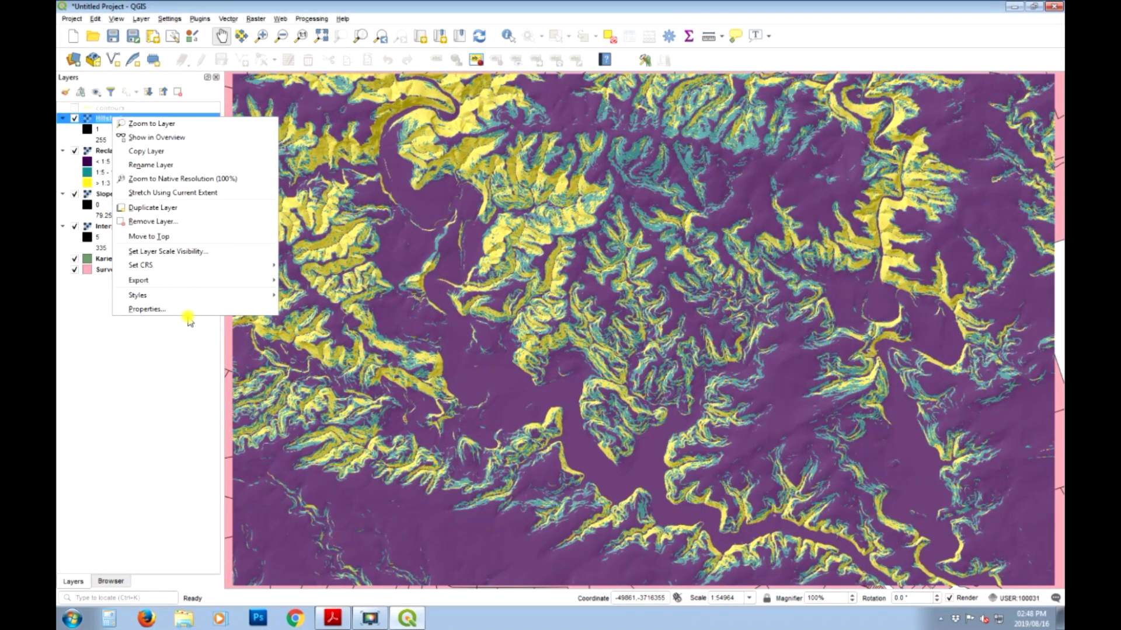
click(178, 310)
drag(556, 114, 703, 120)
click(861, 483)
click(762, 482)
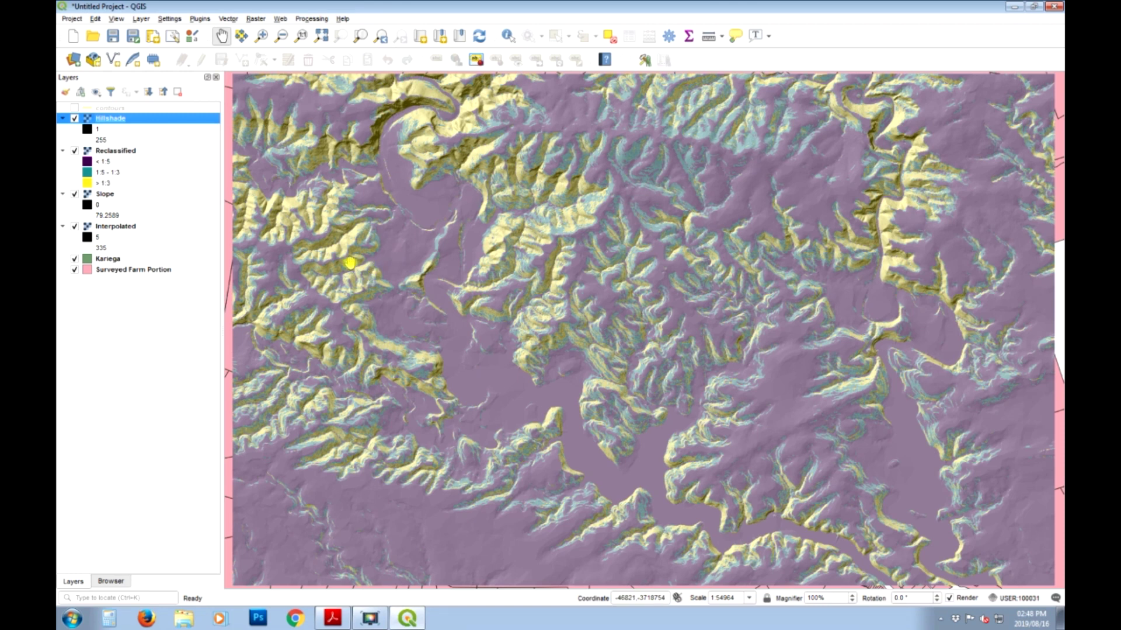
Compare the Reclassified slope map with and without the Hillshade overlay by switching the hillshade's visibility repeatedly.
click(73, 117)
click(73, 117)
click(74, 118)
click(73, 118)
click(73, 118)
click(74, 117)
click(73, 118)
click(74, 118)
click(74, 118)
click(74, 118)
Hide the Reclassified and Slope layers and compare the Interpolated raster with and without the hillshade.
click(74, 150)
click(74, 195)
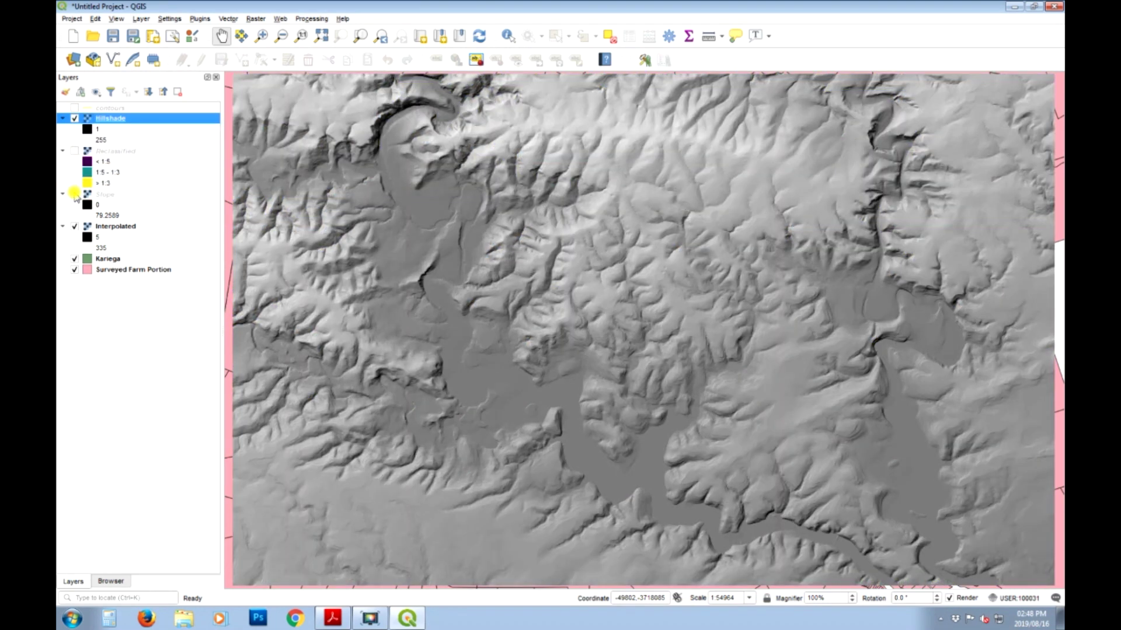
click(75, 119)
click(74, 118)
click(74, 119)
click(74, 120)
click(74, 119)
click(74, 119)
click(74, 119)
click(74, 119)
Set the Hillshade layer's global opacity to 41.3 %, accept it and check the overlay on the Interpolated raster.
right_click(115, 119)
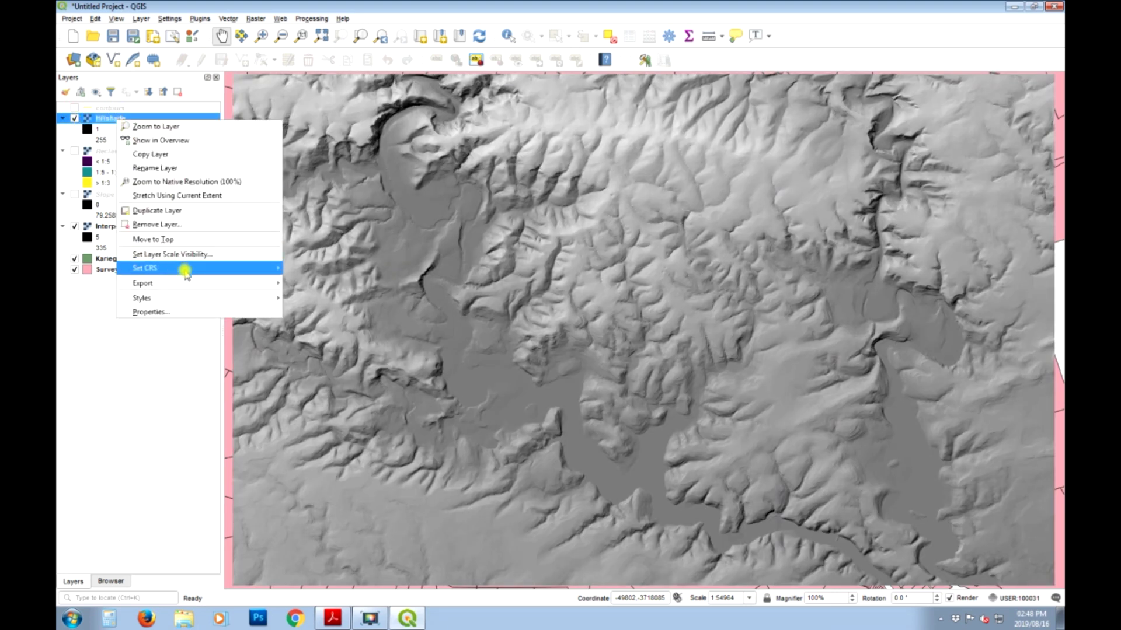
click(179, 314)
drag(706, 115, 558, 115)
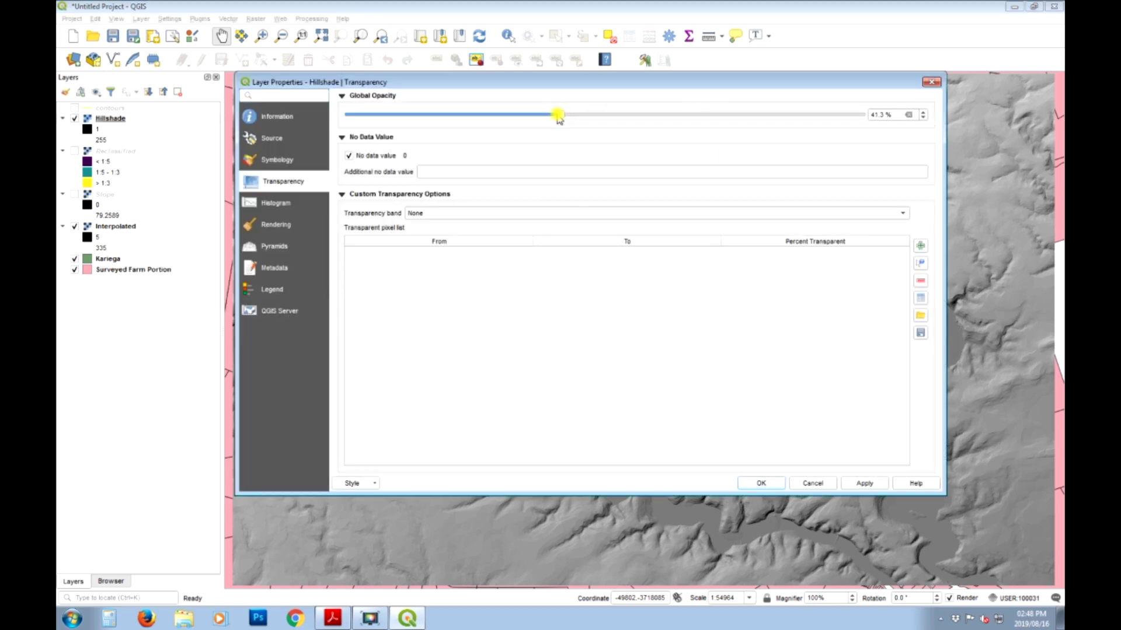
click(864, 483)
click(780, 483)
click(64, 120)
click(74, 118)
click(74, 118)
Change the Interpolated layer's render type to Singleband pseudocolor with the green-to-white color ramp and accept the properties.
click(122, 227)
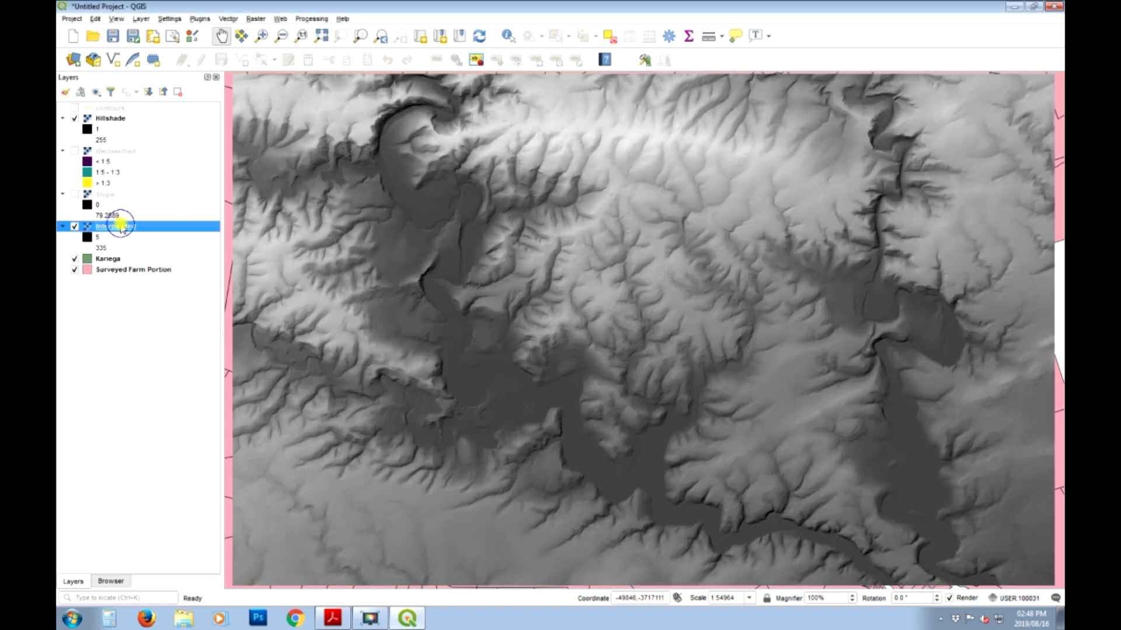
right_click(122, 227)
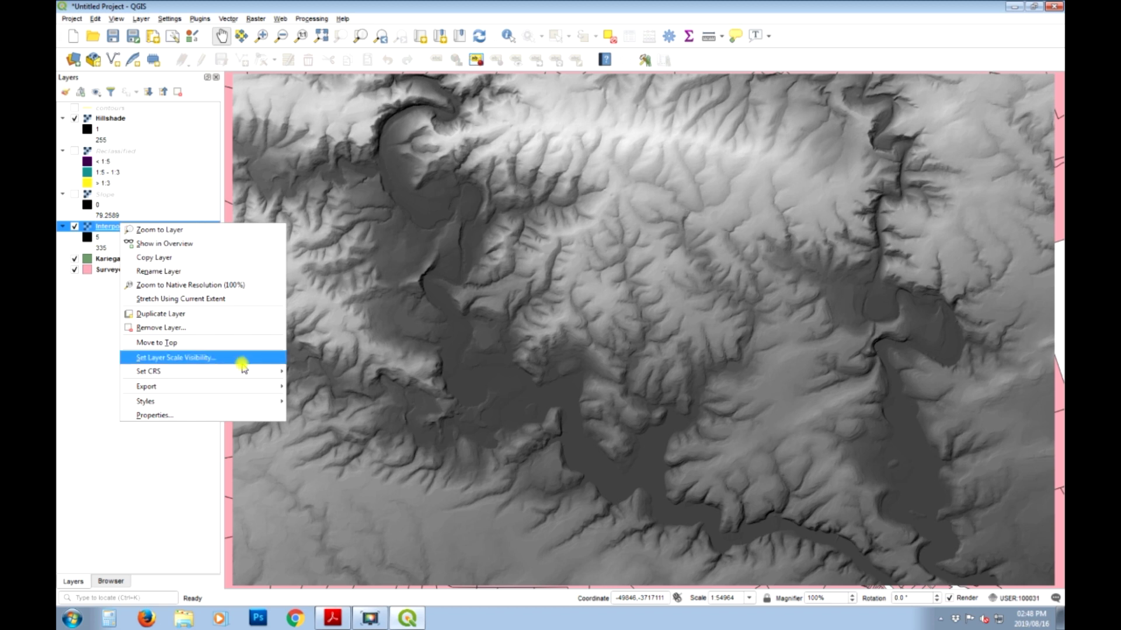
click(232, 417)
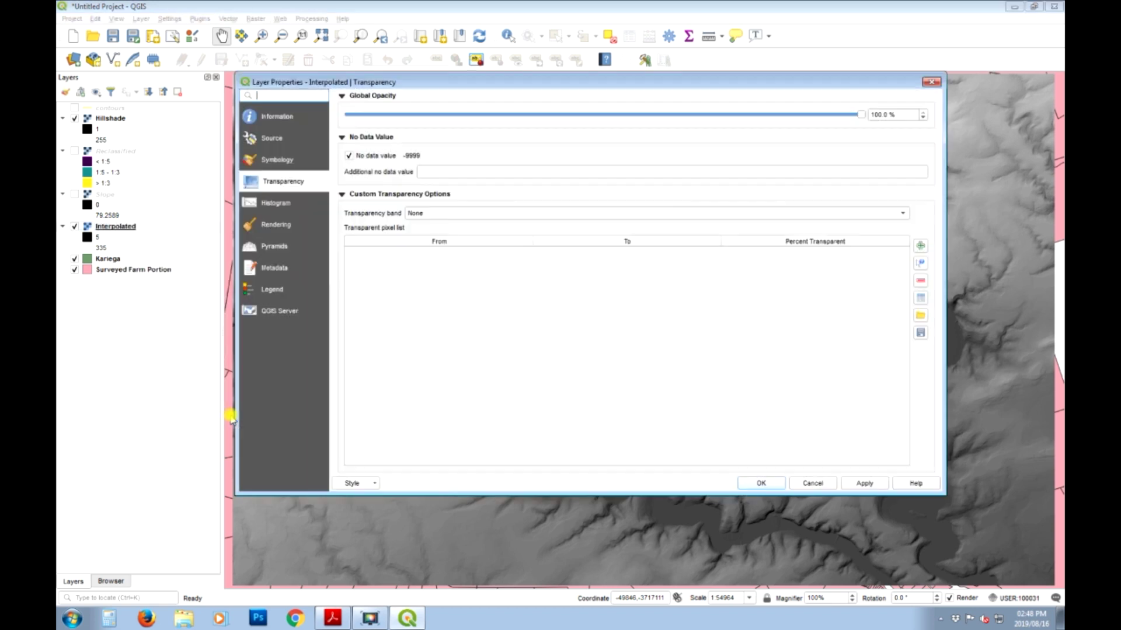
click(289, 157)
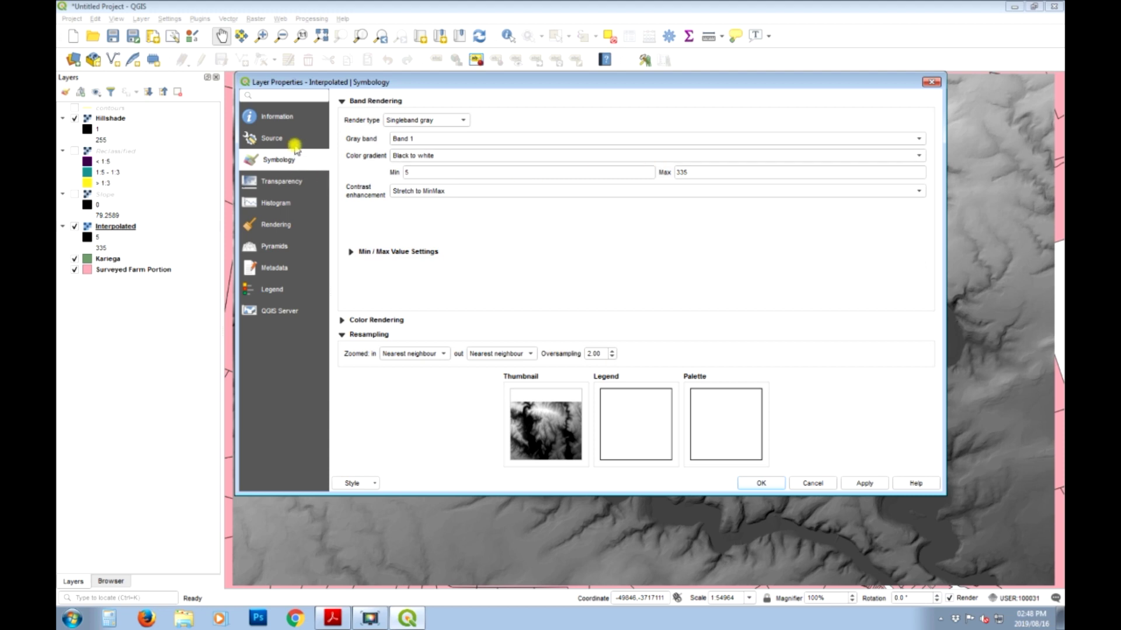
click(458, 120)
click(447, 134)
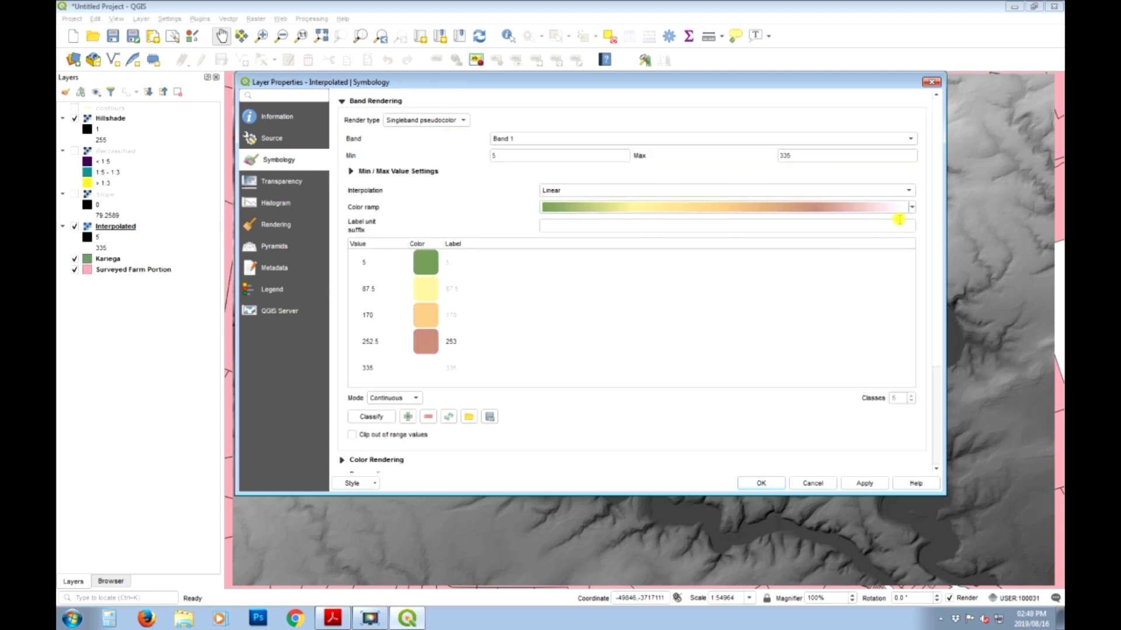
click(864, 483)
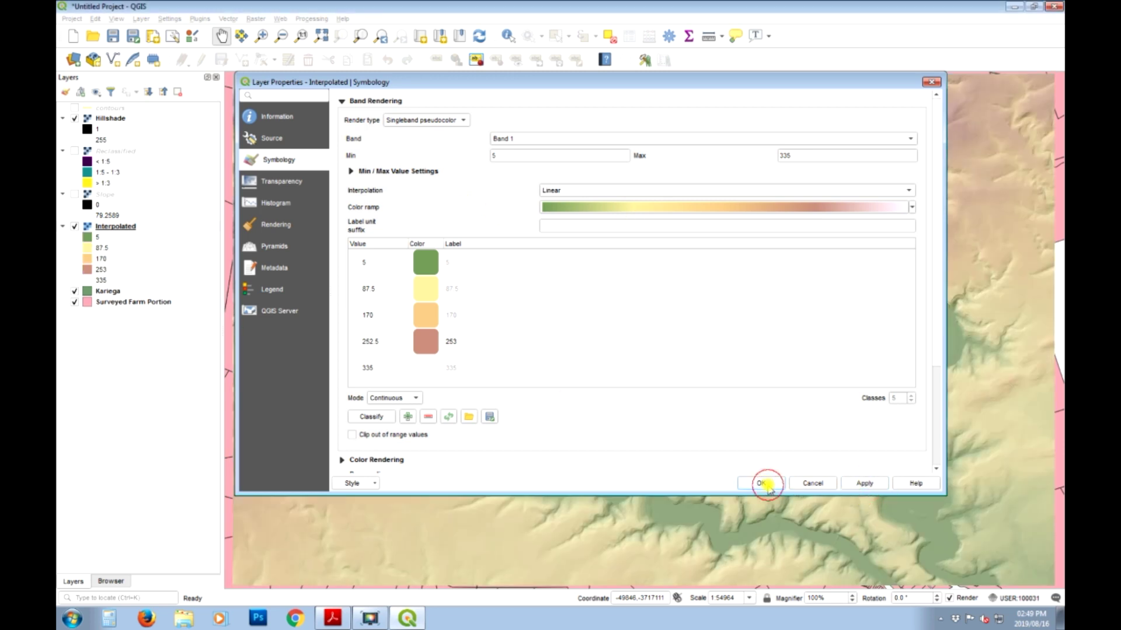
click(761, 483)
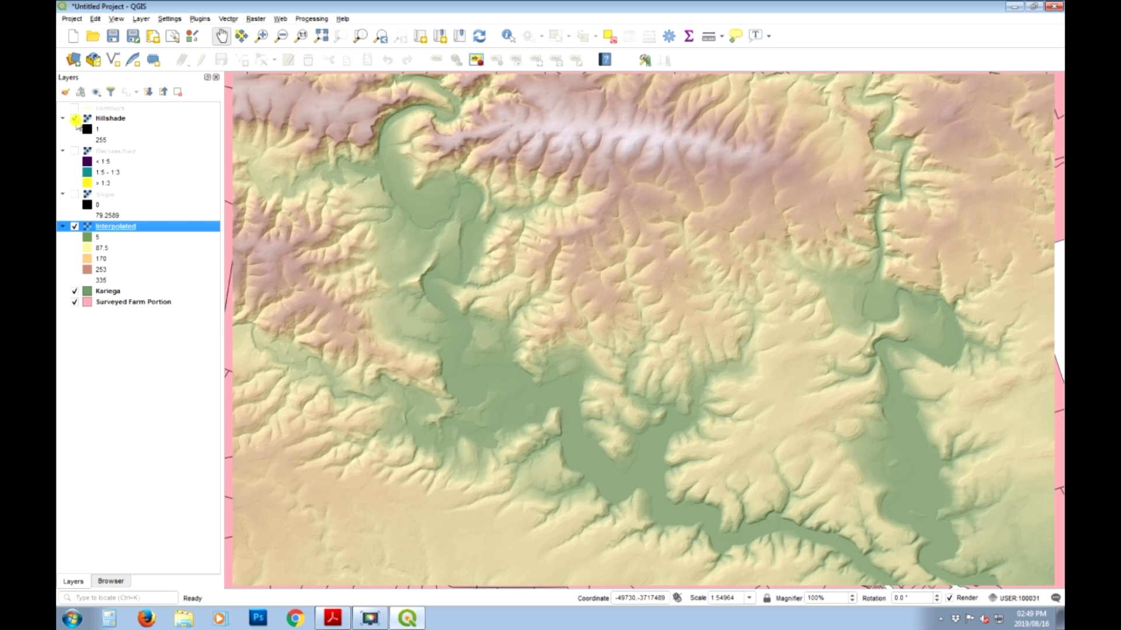
Compare the coloured Interpolated elevation raster with and without the hillshade, leaving the hillshade visible.
click(73, 120)
click(73, 120)
click(73, 120)
click(73, 119)
click(74, 119)
click(74, 119)
Move the Surveyed Farm Portion layer above Hillshade and set its simple fill style to No Brush.
click(109, 302)
drag(109, 304, 141, 119)
right_click(112, 118)
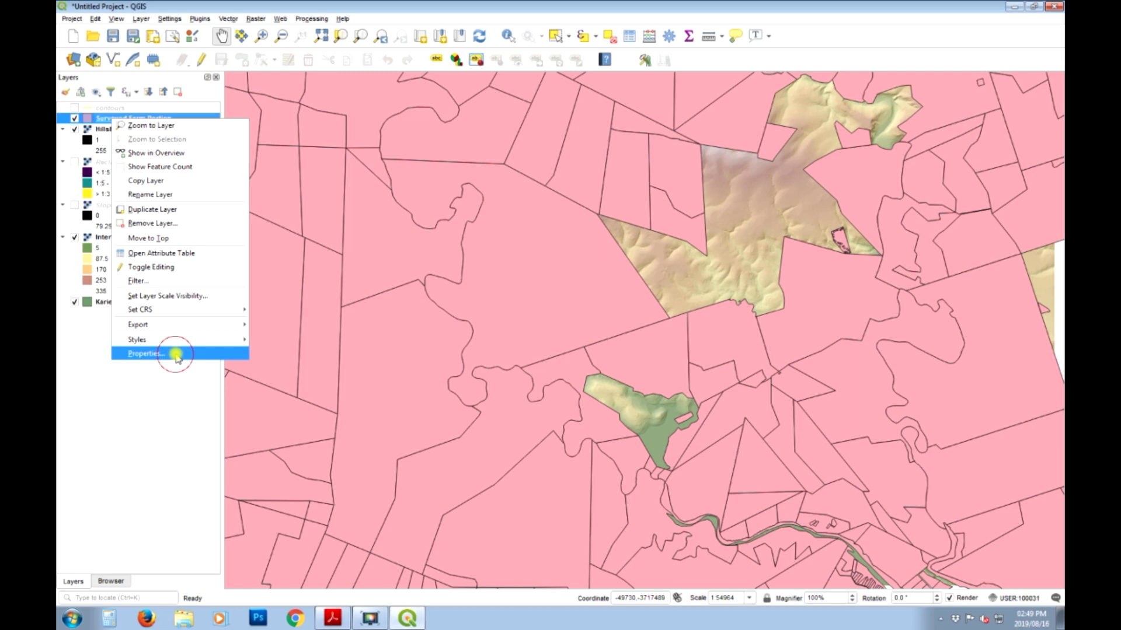
click(176, 354)
click(452, 170)
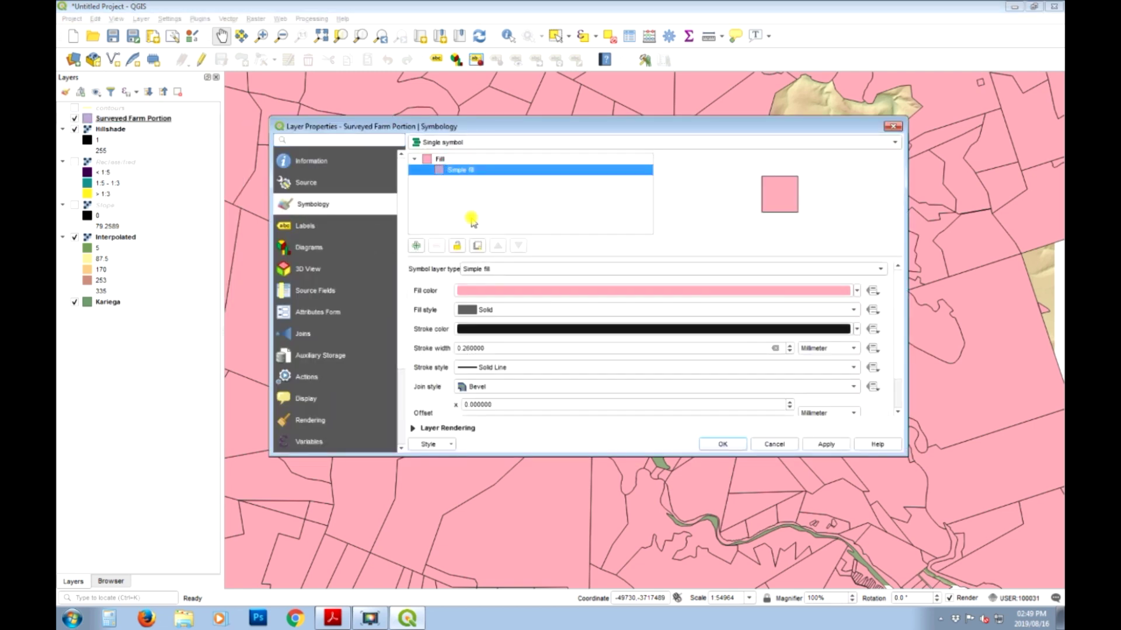
click(508, 310)
click(507, 320)
click(826, 444)
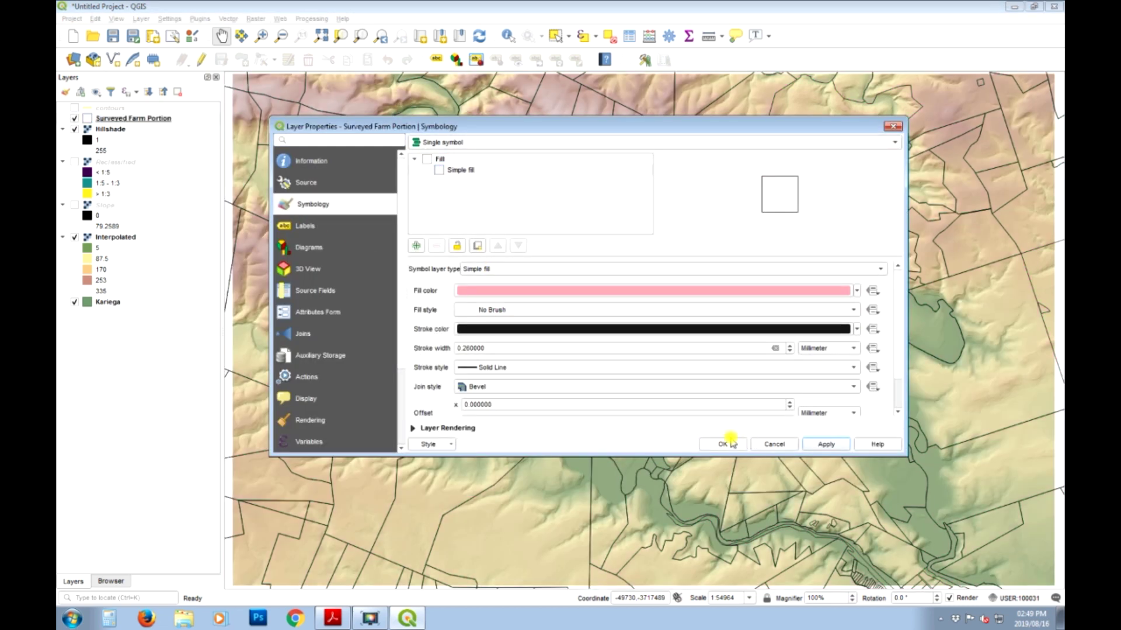
click(731, 443)
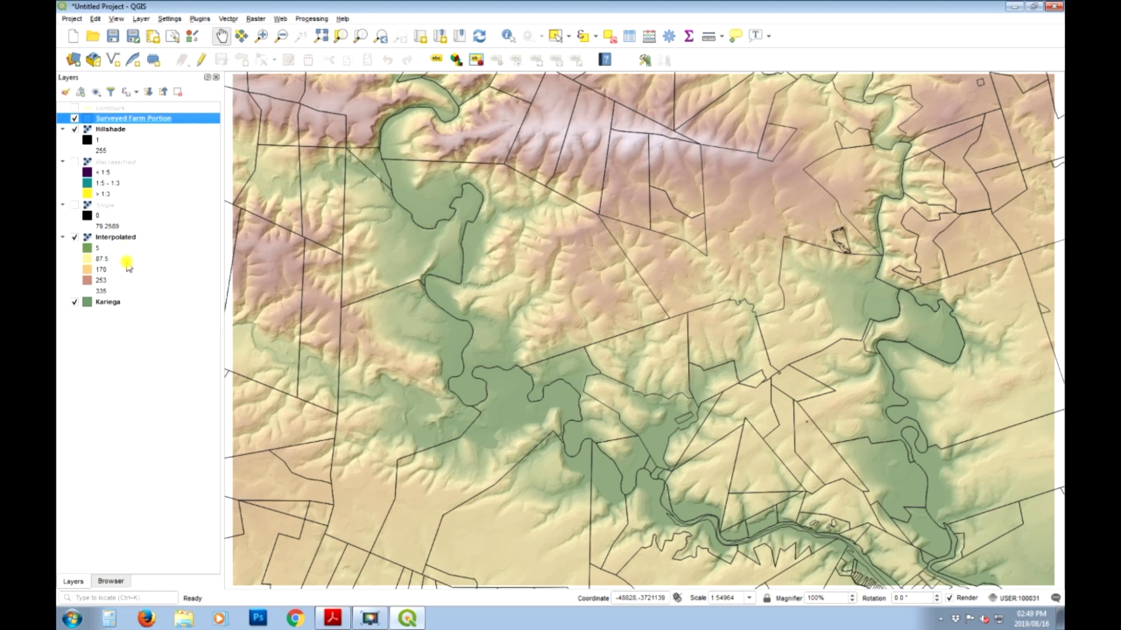
Move the Kariega layer above Surveyed Farm Portion and set its simple fill style to No Brush.
drag(123, 302, 130, 115)
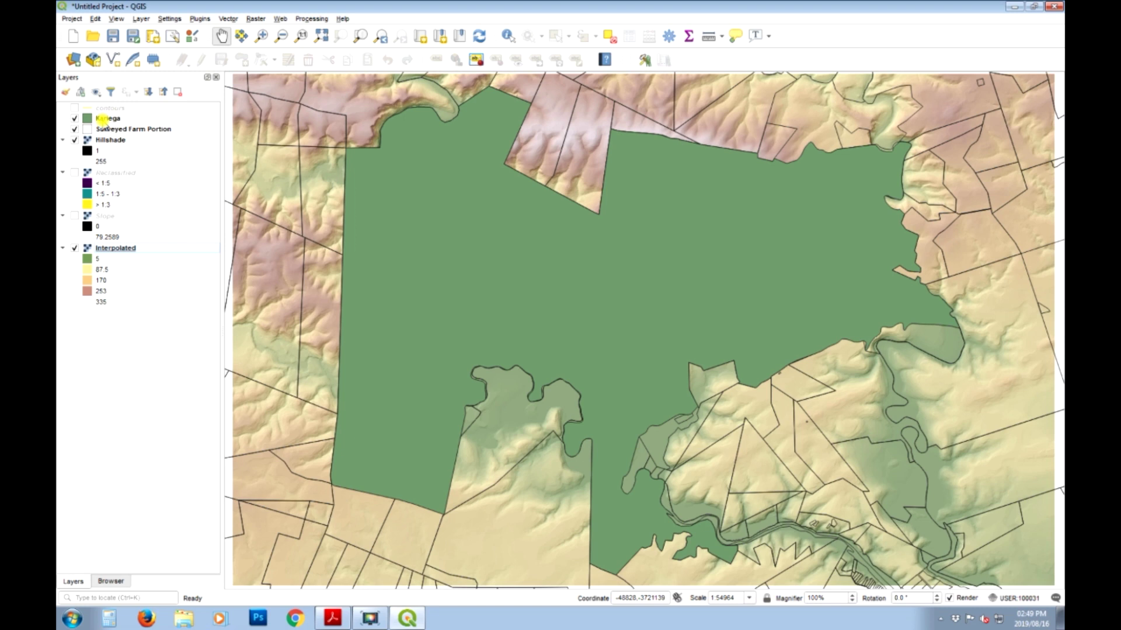
right_click(102, 119)
click(182, 352)
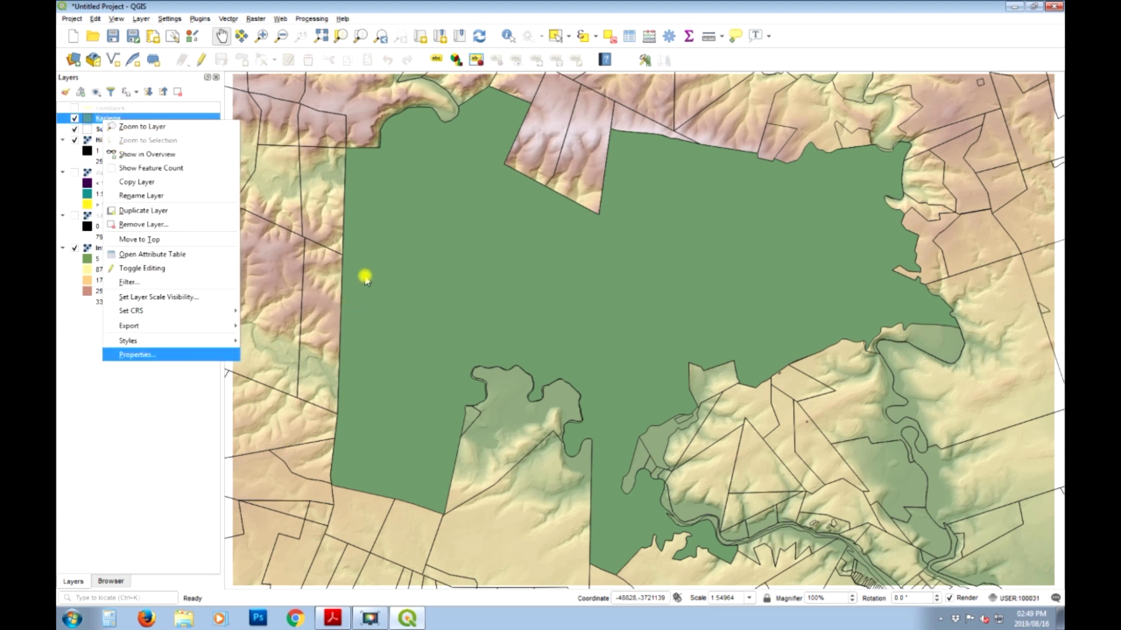
click(454, 170)
click(523, 314)
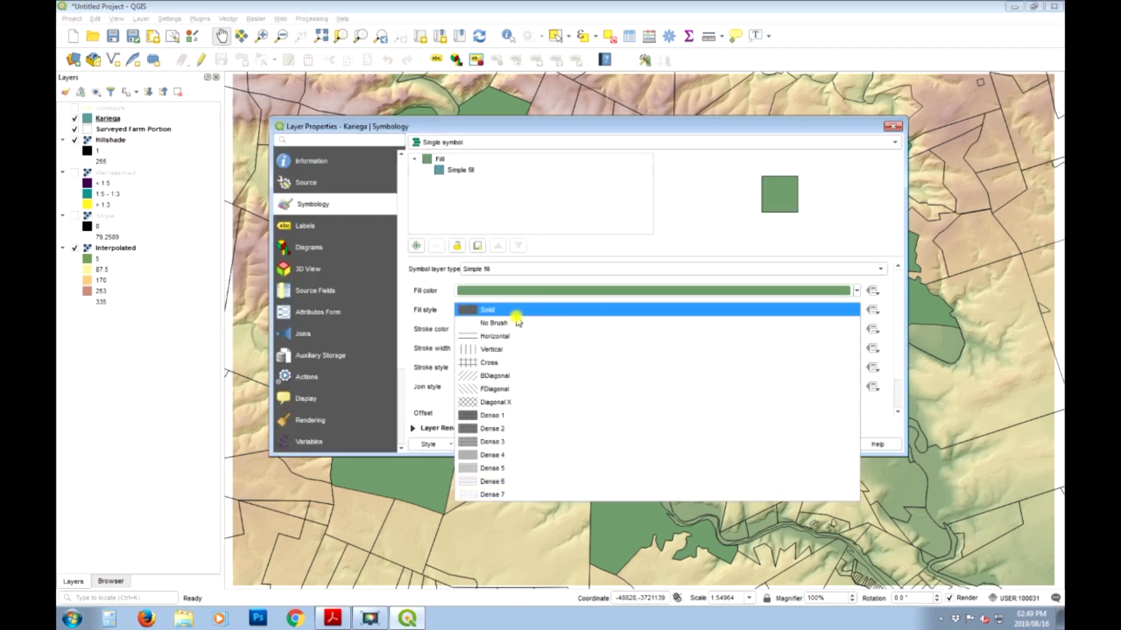
click(521, 318)
Give the Kariega outline a stroke width of 1 mm and a red stroke color, and accept the layer properties.
drag(508, 349, 403, 353)
text(1)
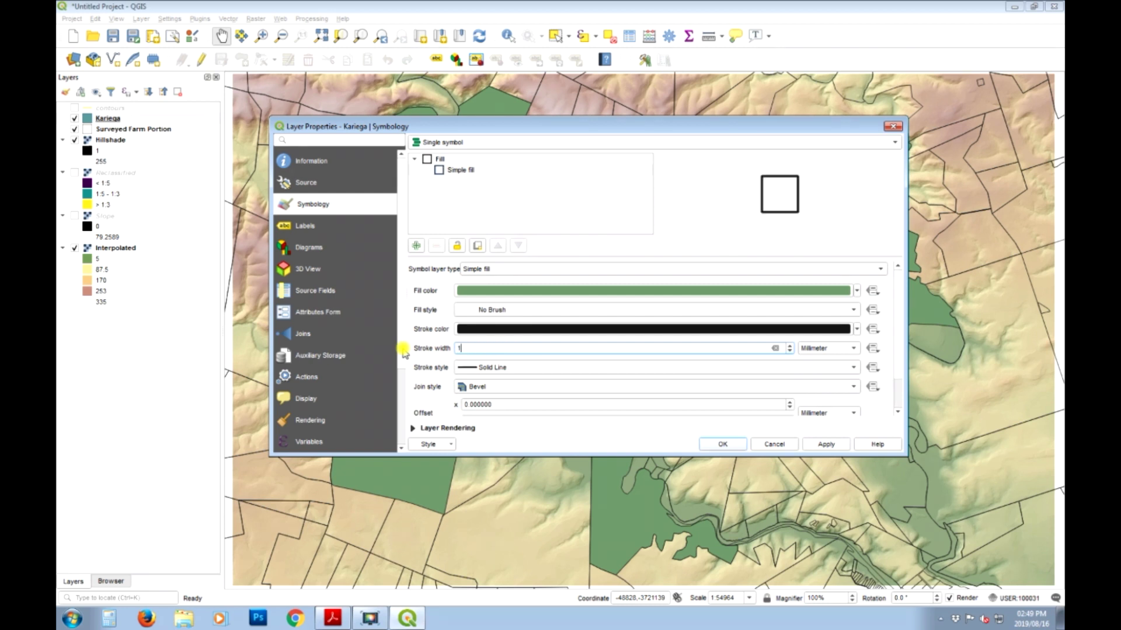
click(562, 331)
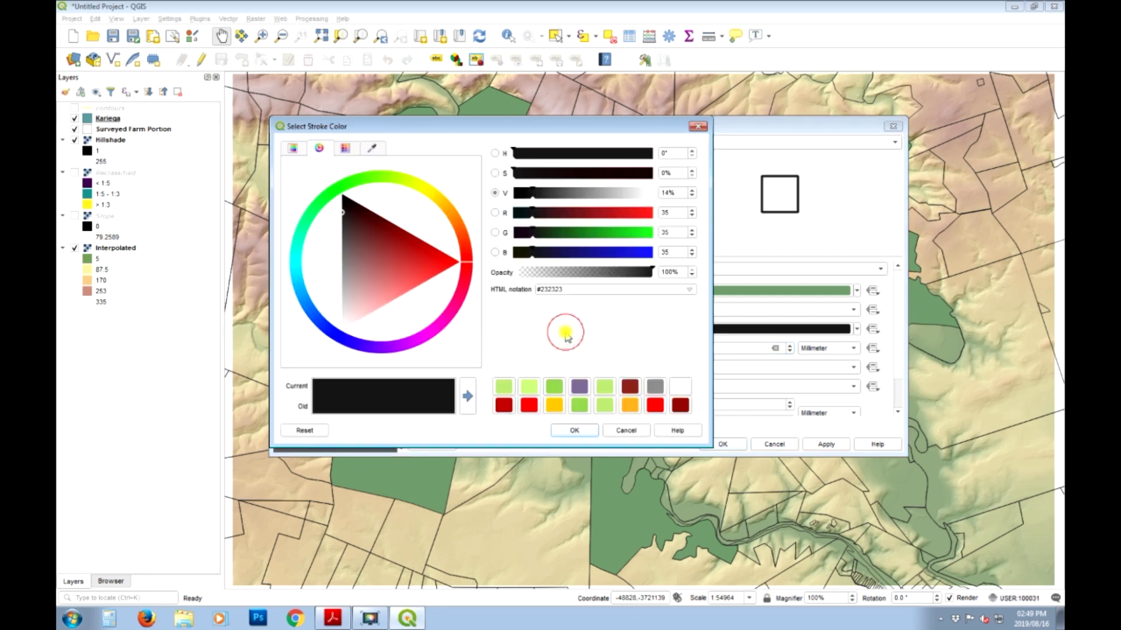
click(654, 405)
click(574, 431)
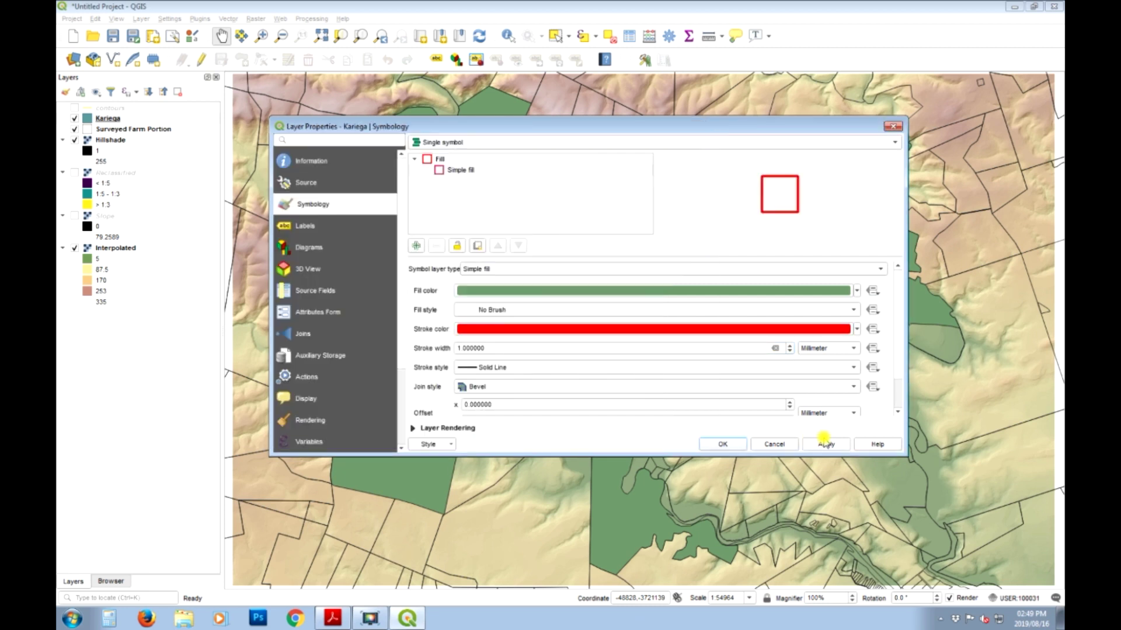
click(825, 444)
click(722, 444)
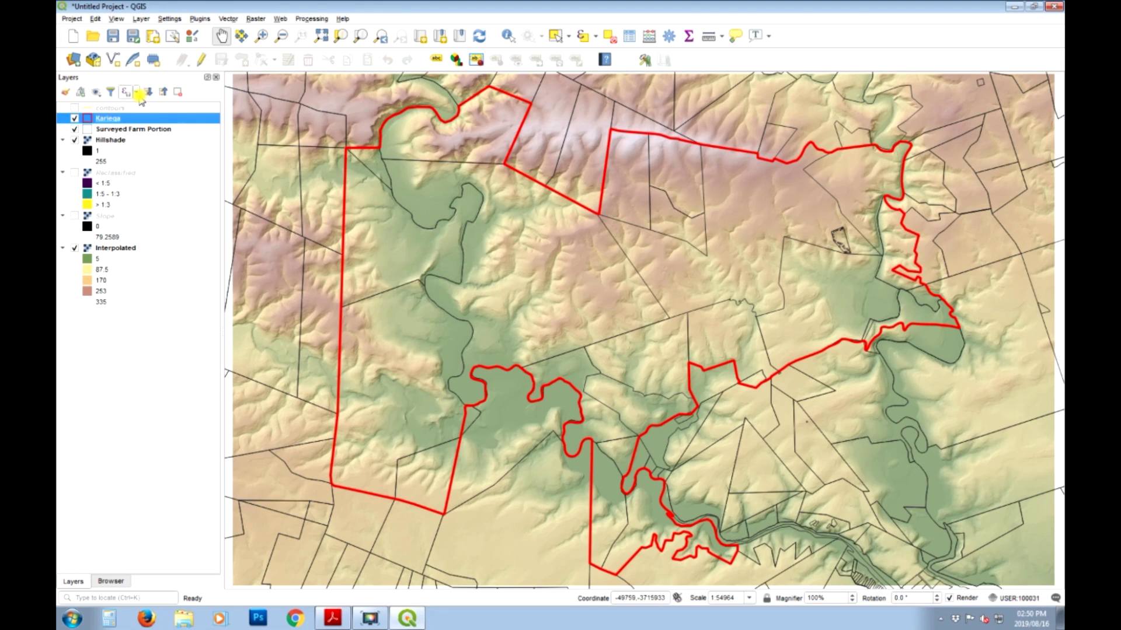
Select the hidden contours layer.
click(111, 108)
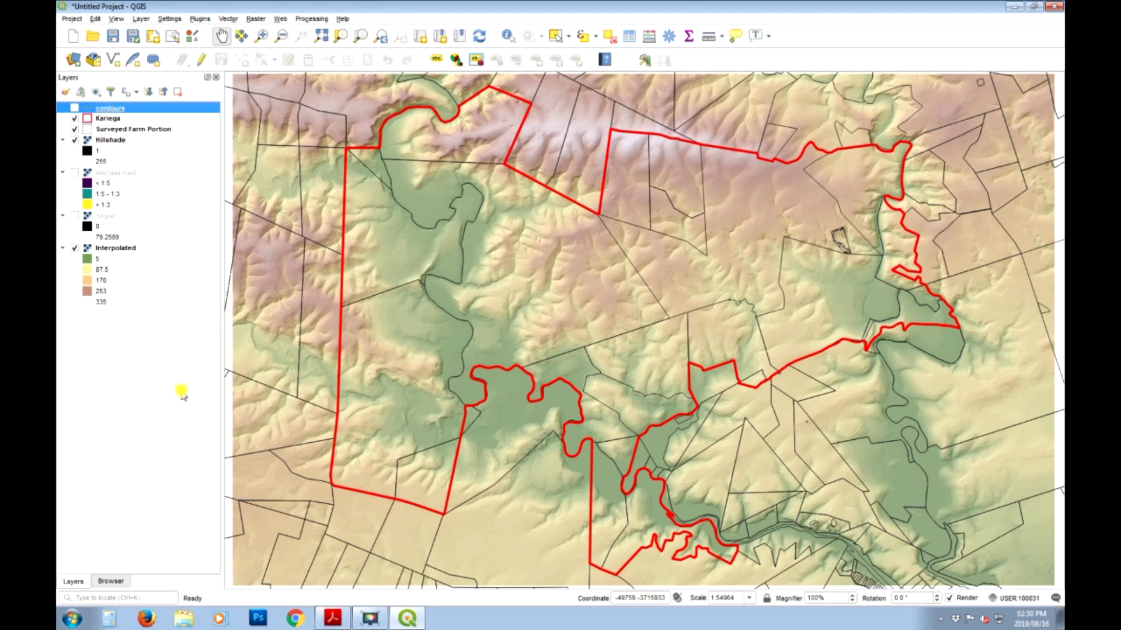